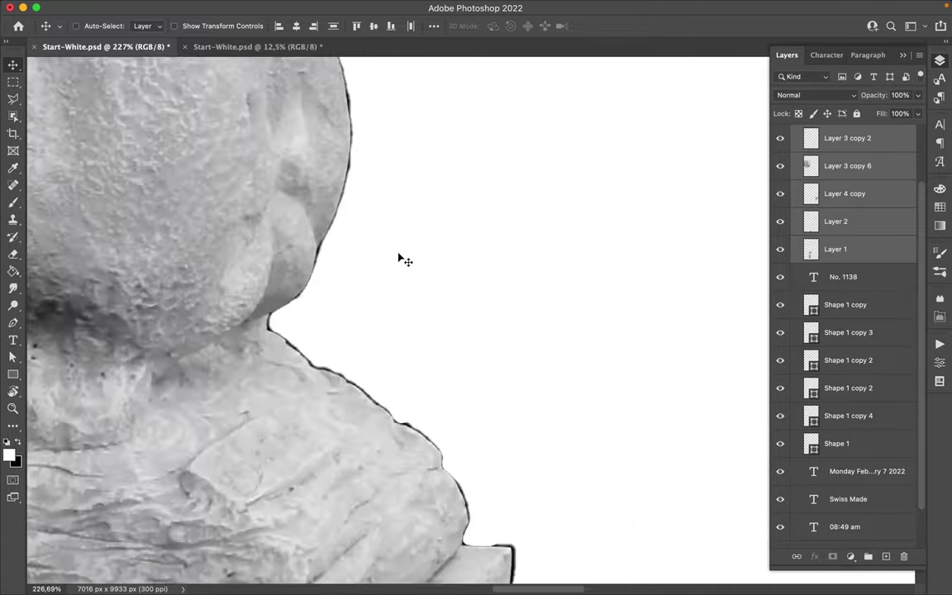
Step: Set a small eraser brush and erase the dark outline along the statue's chin
right_click(424, 223)
key("Escape")
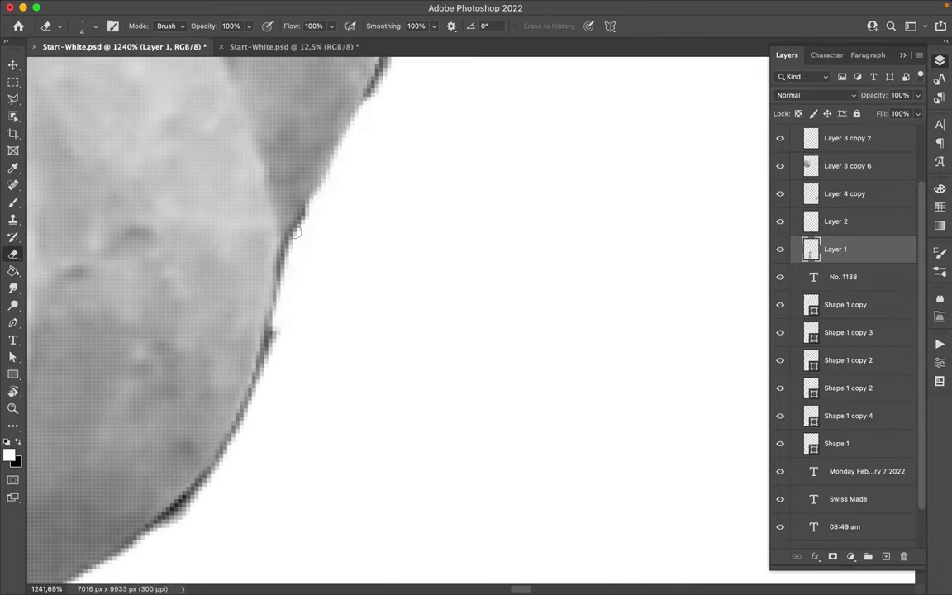
left_click_drag(313, 207, 277, 339)
scroll(118, 427, "down", 5)
left_click_drag(172, 397, 323, 287)
scroll(240, 295, "down", 5)
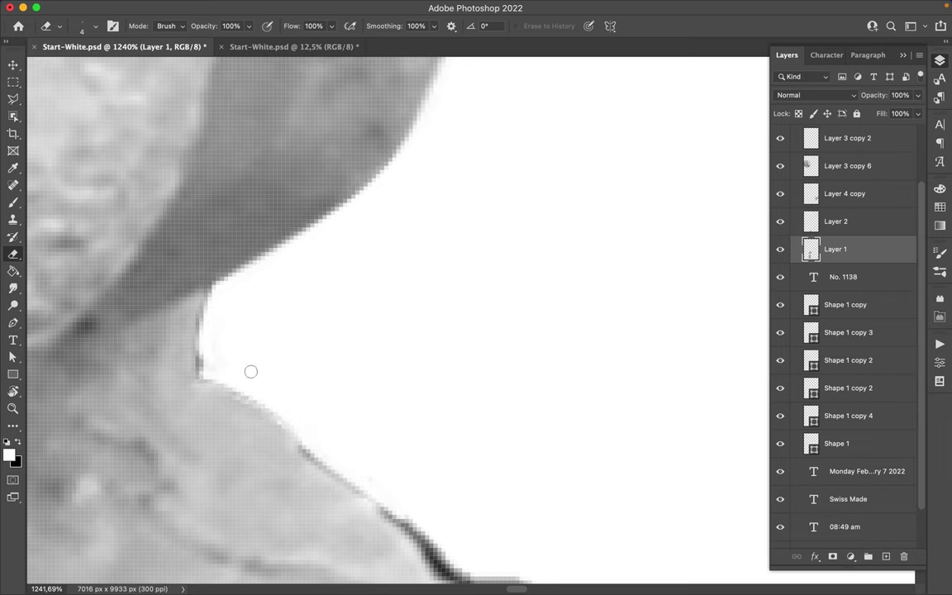
scroll(215, 368, "down", 5)
scroll(215, 368, "right", 5)
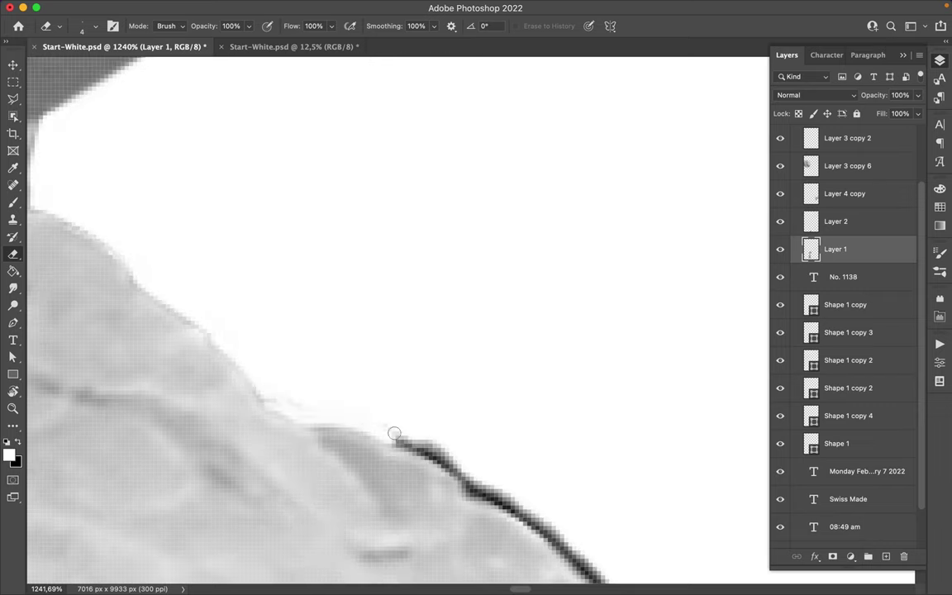
scroll(277, 399, "down", 5)
scroll(276, 400, "right", 5)
Step: Erase the remaining dark strokes and small patch along the jaw edge
left_click_drag(221, 362, 153, 314)
scroll(197, 227, "down", 5)
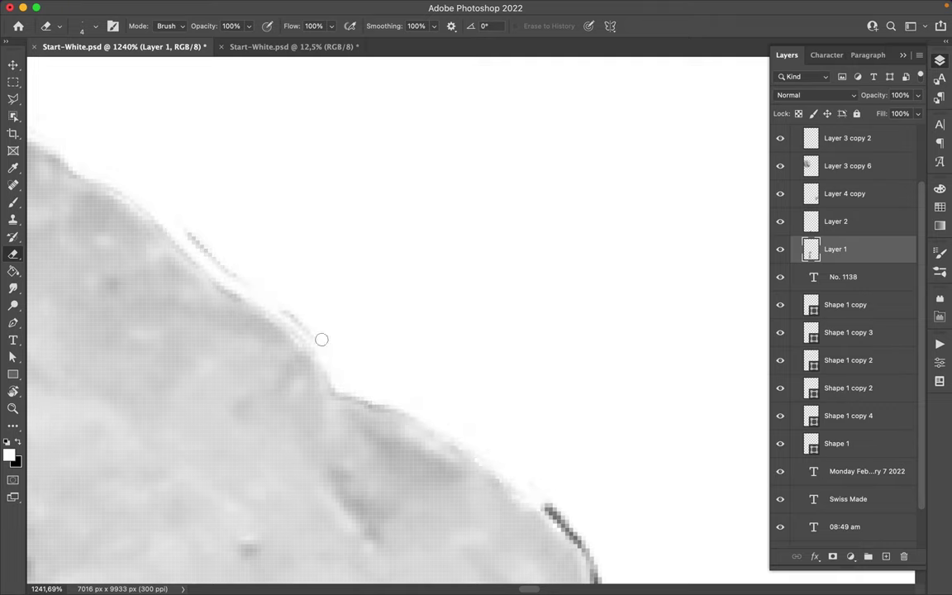
left_click_drag(293, 311, 173, 210)
scroll(366, 226, "down", 5)
scroll(367, 226, "right", 5)
left_click_drag(431, 342, 388, 310)
scroll(344, 193, "down", 5)
scroll(344, 193, "right", 5)
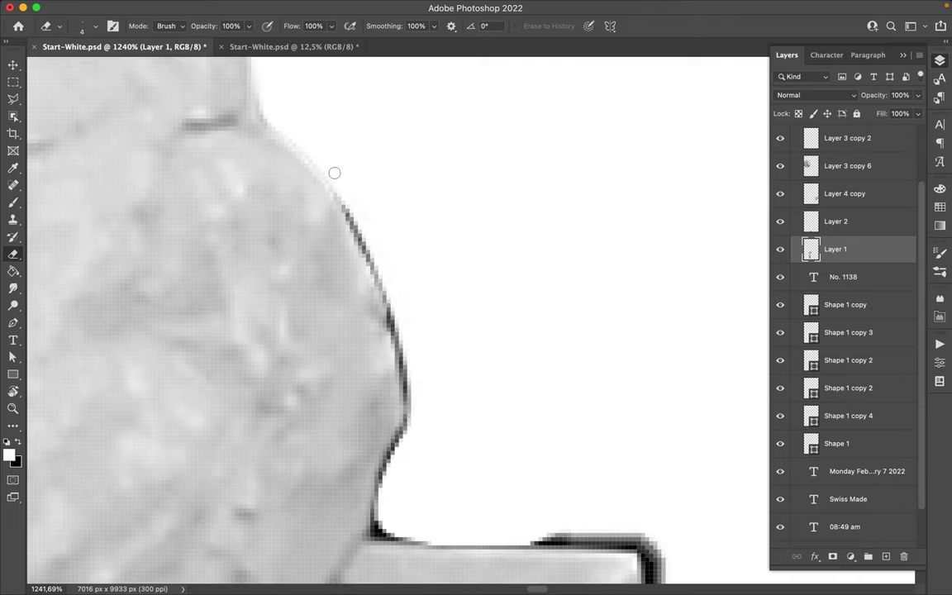
scroll(334, 171, "down", 5)
scroll(339, 215, "up", 3)
scroll(167, 253, "up", 3)
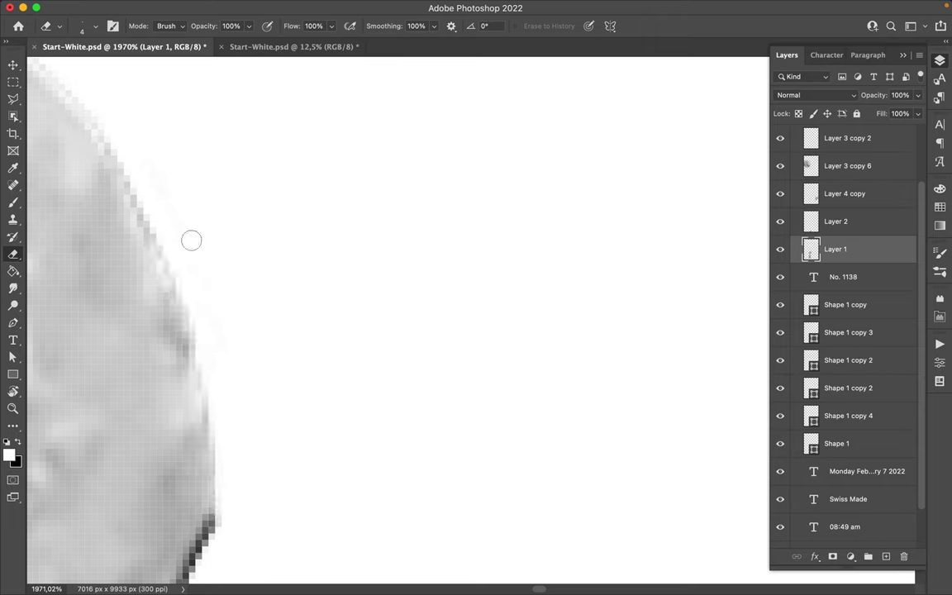
Step: Lighten the leftover dark line along the chin edge
scroll(191, 240, "down", 6)
scroll(579, 372, "down", 5)
mouse_move(582, 166)
left_mouse_down()
mouse_move(574, 556)
mouse_move(616, 295)
left_mouse_up()
scroll(616, 294, "down", 2)
scroll(573, 492, "down", 5)
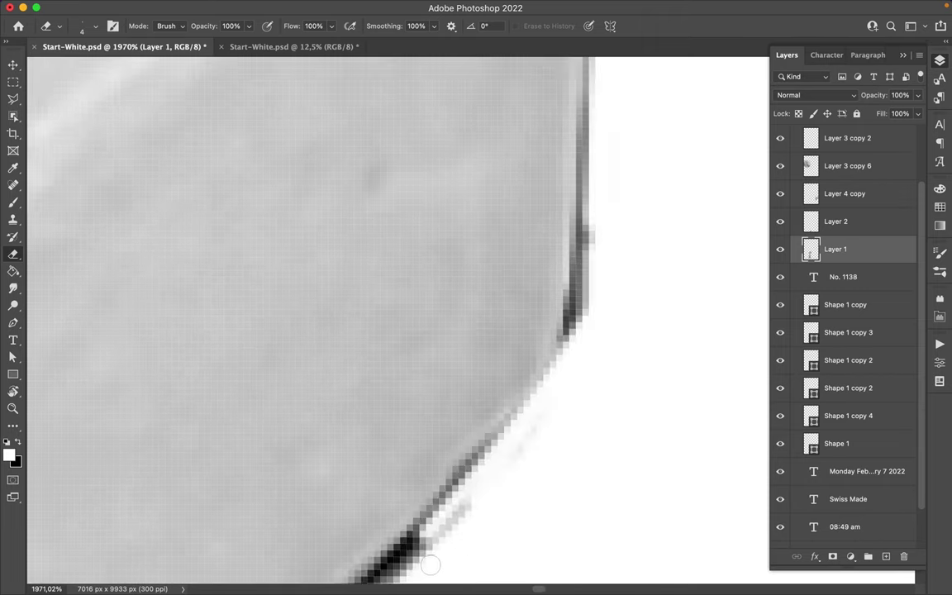
scroll(424, 561, "up", 5)
scroll(567, 153, "down", 9)
left_click_drag(623, 82, 482, 309)
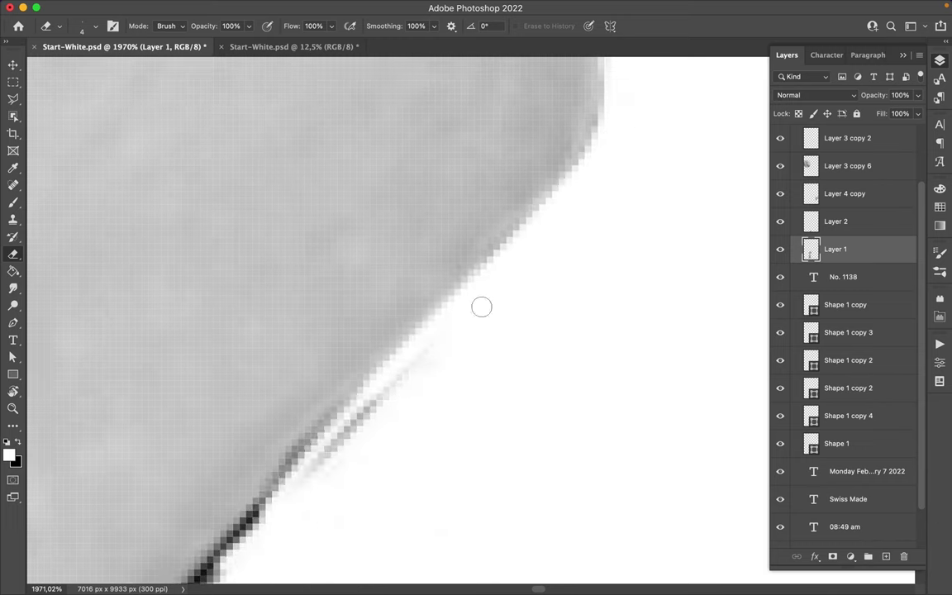
scroll(482, 308, "down", 5)
Step: Erase the dark fringe along the statue's vertical edge, including its upper part
left_click_drag(339, 289, 338, 496)
scroll(419, 292, "down", 3)
left_click_drag(419, 292, 363, 405)
scroll(364, 404, "down", 3)
left_click_drag(355, 215, 388, 557)
scroll(389, 556, "down", 3)
left_click_drag(397, 273, 388, 495)
mouse_move(356, 173)
left_mouse_down()
mouse_move(397, 483)
mouse_move(364, 405)
left_mouse_up()
scroll(294, 275, "down", 3)
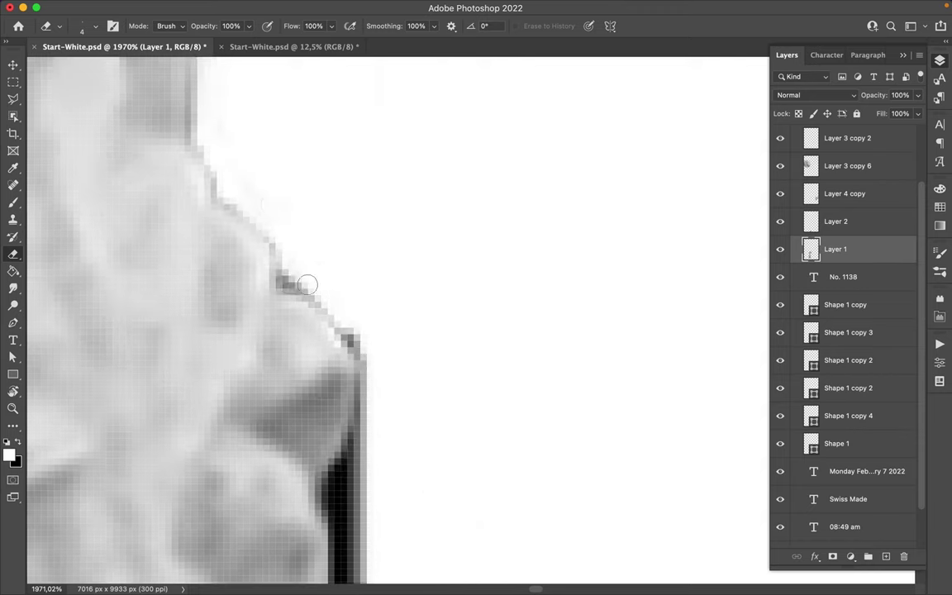
scroll(306, 285, "down", 3)
left_click_drag(347, 83, 364, 341)
left_click_drag(346, 149, 363, 341)
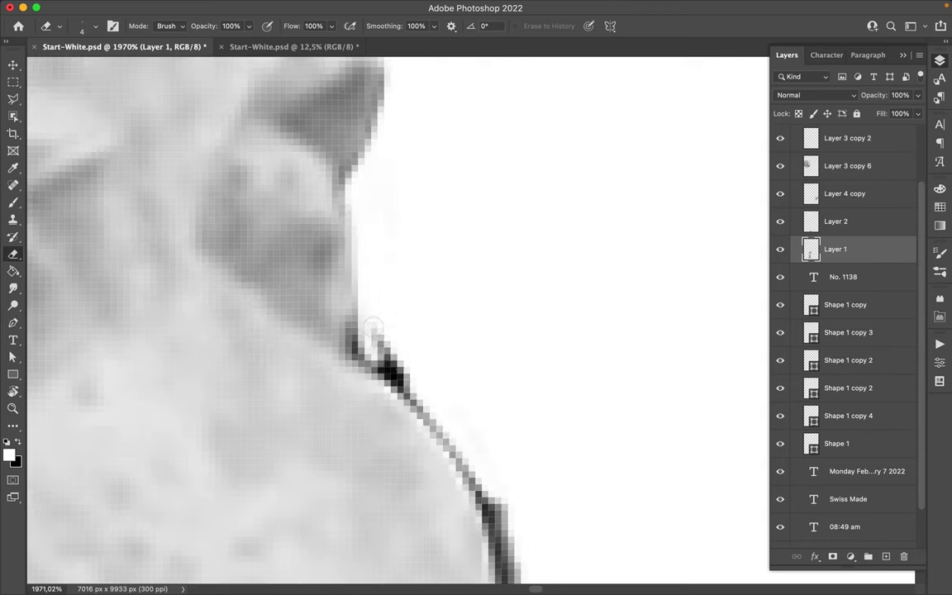
Step: Remove the dark line along the statue's edge where it turns diagonal
scroll(352, 348, "down", 3)
mouse_move(413, 182)
left_mouse_down()
mouse_move(470, 245)
mouse_move(397, 361)
left_mouse_up()
scroll(398, 361, "down", 3)
mouse_move(446, 215)
left_mouse_down()
mouse_move(463, 446)
mouse_move(388, 330)
left_mouse_up()
scroll(472, 287, "down", 3)
mouse_move(248, 116)
left_mouse_down()
mouse_move(472, 364)
mouse_move(488, 365)
left_mouse_up()
Step: Clear the dark halo along the curved section of the outline
scroll(210, 76, "down", 3)
left_click_drag(462, 190, 556, 467)
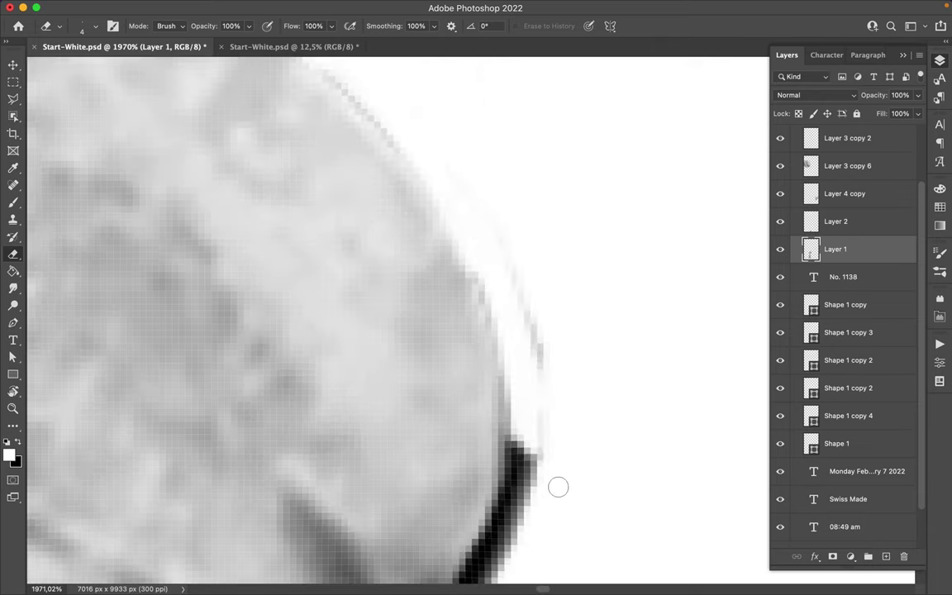
scroll(557, 467, "down", 3)
mouse_move(250, 404)
left_mouse_down()
mouse_move(477, 169)
mouse_move(429, 314)
left_mouse_up()
scroll(496, 247, "down", 3)
scroll(330, 248, "down", 6)
mouse_move(82, 487)
left_mouse_down()
mouse_move(239, 335)
mouse_move(419, 242)
left_mouse_up()
scroll(239, 334, "down", 3)
scroll(419, 242, "down", 3)
Step: Erase the dark fringe on the next vertical stretch of the edge
left_click_drag(281, 91, 288, 372)
scroll(299, 282, "down", 3)
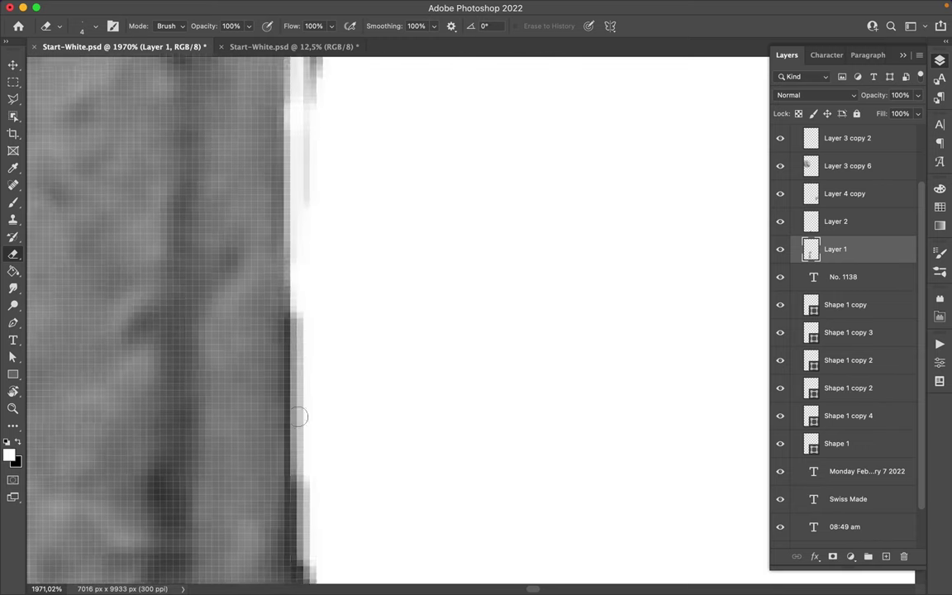
left_click_drag(281, 227, 285, 355)
left_click_drag(248, 273, 285, 434)
scroll(299, 304, "down", 3)
Step: Erase the dark pixels along the sloping diagonal edge
left_click_drag(285, 219, 285, 425)
scroll(285, 426, "down", 3)
left_click_drag(294, 182, 178, 367)
scroll(323, 250, "down", 3)
left_click_drag(322, 153, 128, 487)
scroll(239, 442, "down", 3)
Step: Clean the dark outline off the curving edge toward the base
left_click_drag(239, 441, 405, 132)
scroll(319, 354, "down", 3)
left_click_drag(206, 272, 404, 91)
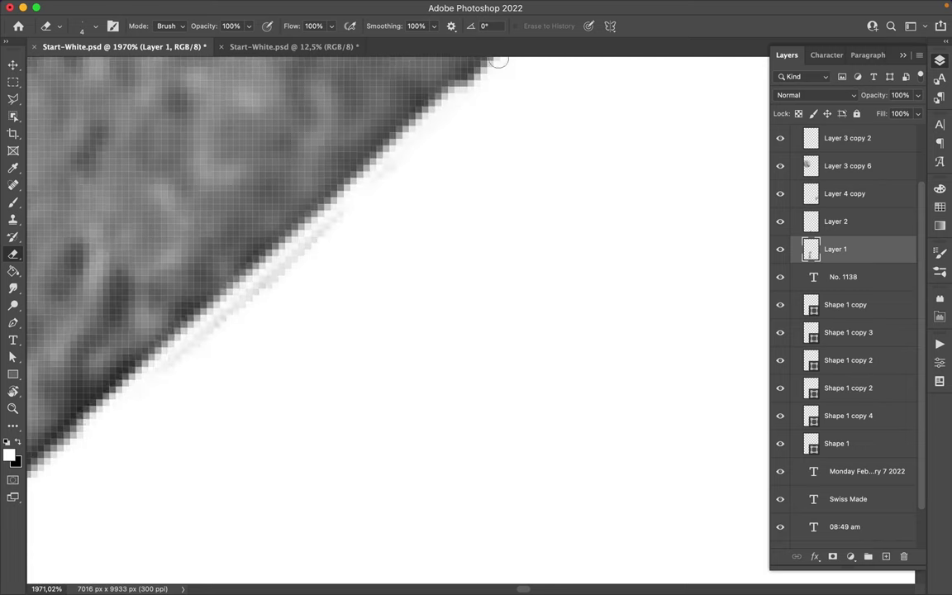
scroll(357, 289, "down", 3)
scroll(357, 289, "down", 3)
mouse_move(194, 355)
left_mouse_down()
mouse_move(472, 203)
mouse_move(365, 339)
mouse_move(149, 425)
left_mouse_up()
scroll(471, 203, "down", 3)
scroll(149, 426, "down", 3)
Step: Erase the dark pixels along the statue's straight bottom edge
mouse_move(83, 371)
left_mouse_down()
mouse_move(304, 410)
mouse_move(273, 398)
left_mouse_up()
scroll(273, 398, "left", 3)
mouse_move(369, 497)
left_mouse_down()
mouse_move(342, 453)
mouse_move(578, 429)
mouse_move(100, 449)
left_mouse_up()
scroll(342, 452, "left", 3)
scroll(405, 462, "left", 3)
scroll(405, 462, "left", 3)
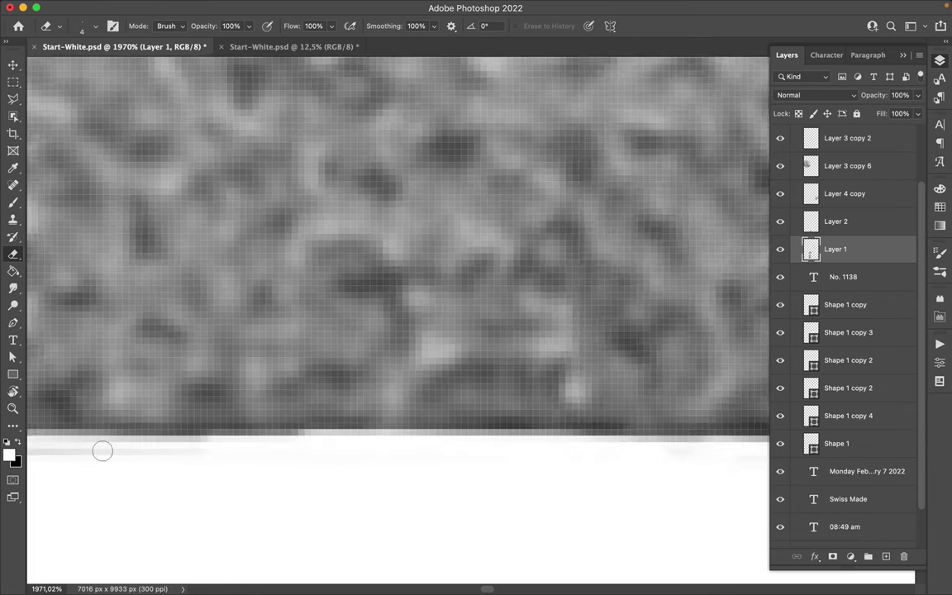
Step: Erase the dark fringe along the statue's bottom edge on Layer 1
scroll(100, 448, "left", 3)
scroll(392, 453, "left", 3)
left_click_drag(548, 455, 77, 446)
scroll(76, 446, "left", 3)
mouse_move(624, 450)
left_mouse_down()
mouse_move(514, 468)
mouse_move(248, 462)
left_mouse_up()
scroll(247, 462, "left", 3)
left_click_drag(535, 467, 153, 465)
scroll(152, 465, "left", 3)
left_click_drag(537, 433, 108, 401)
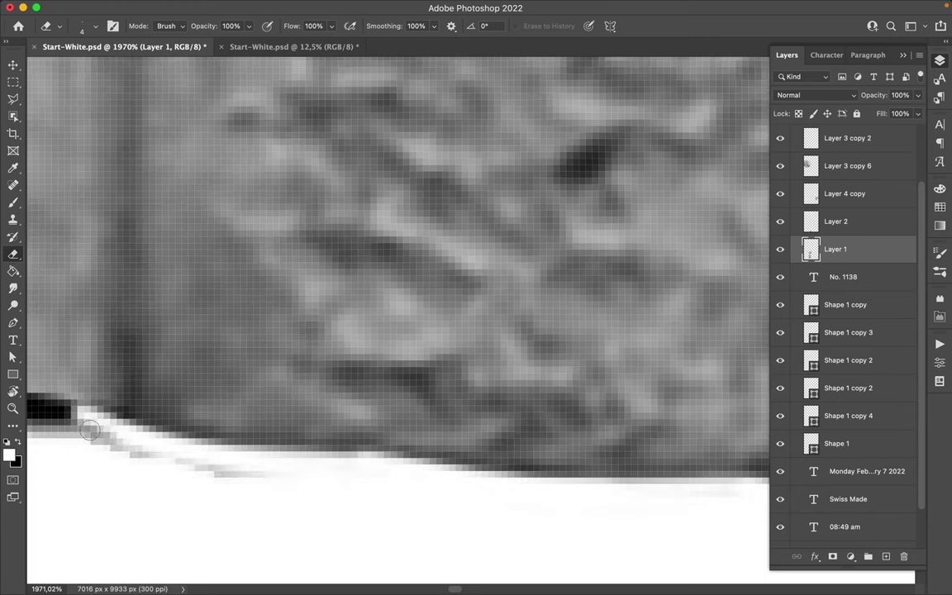
scroll(107, 401, "left", 3)
left_click_drag(421, 425, 176, 430)
Step: Erase the dark pixels running up the statue's vertical side edge
scroll(81, 389, "left", 4)
scroll(81, 389, "up", 2)
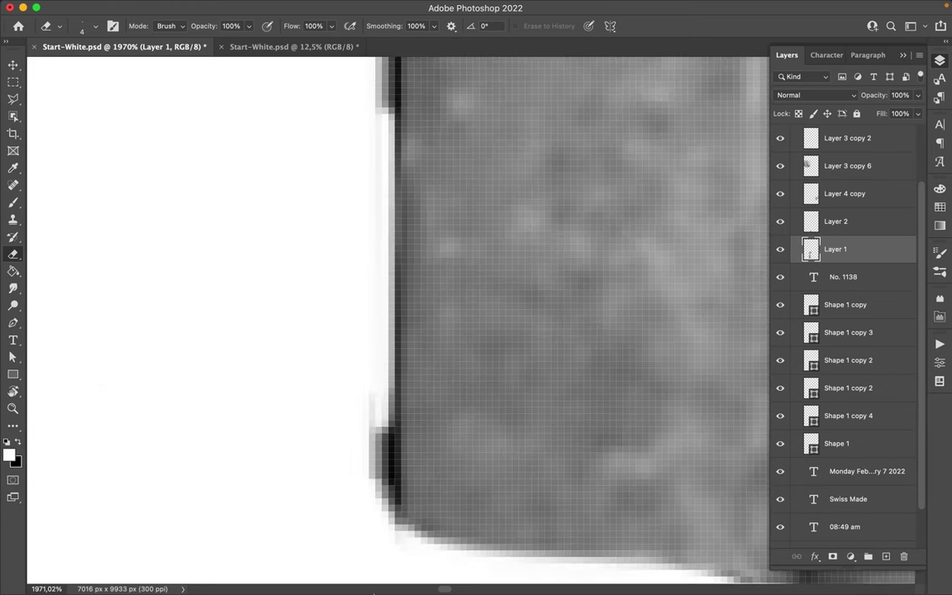
left_click_drag(380, 475, 351, 223)
scroll(351, 223, "up", 3)
left_click_drag(356, 429, 347, 58)
scroll(346, 57, "up", 3)
left_click_drag(347, 388, 343, 86)
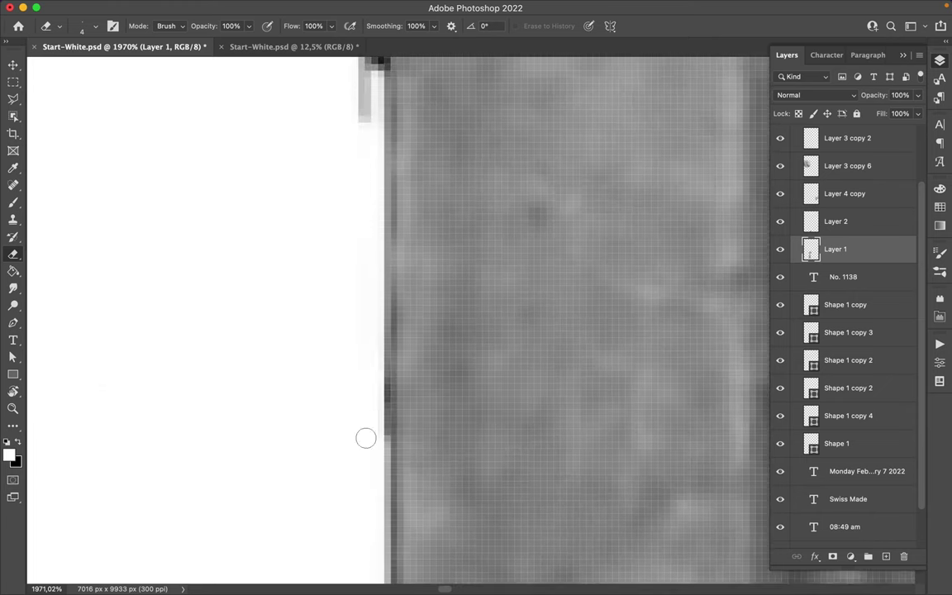
left_click_drag(365, 438, 339, 103)
Step: Erase the dark pixels along the adjoining curved edge of the statue
scroll(354, 422, "right", 3)
scroll(354, 422, "up", 3)
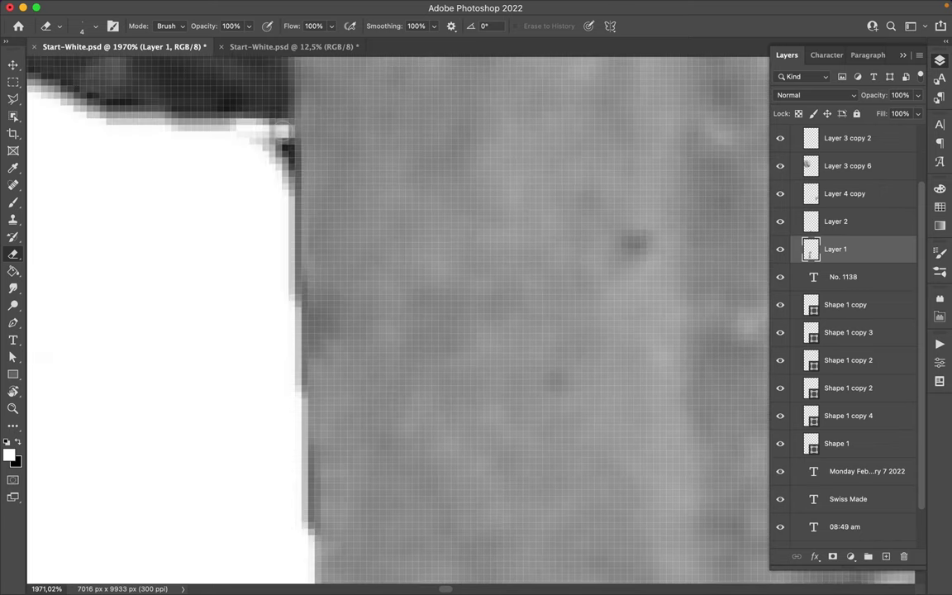
scroll(284, 154, "up", 5)
scroll(284, 154, "left", 4)
left_click_drag(376, 396, 152, 214)
scroll(153, 215, "left", 2)
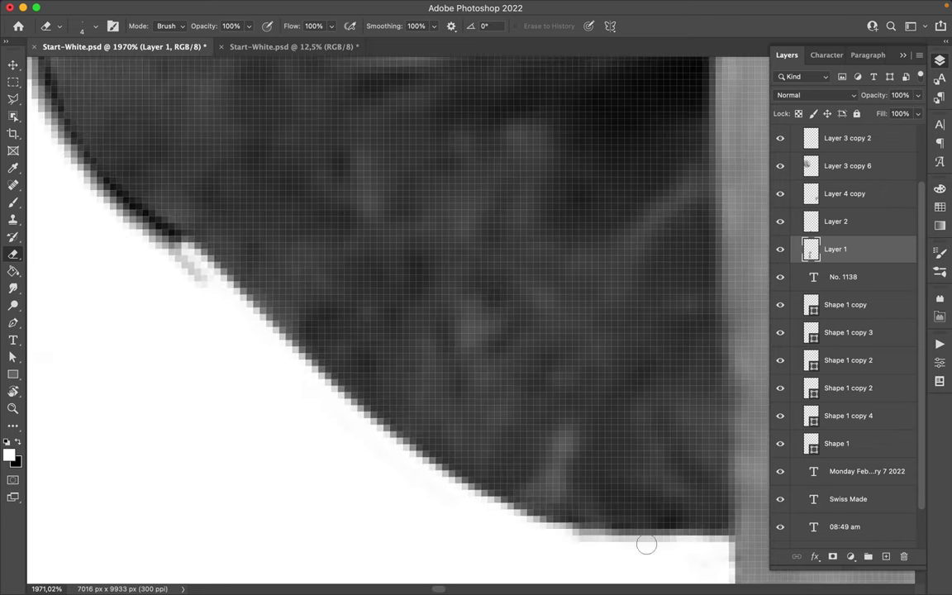
left_click_drag(285, 111, 473, 427)
Step: Erase the dark outline along the statue's slanted edge
scroll(287, 219, "up", 5)
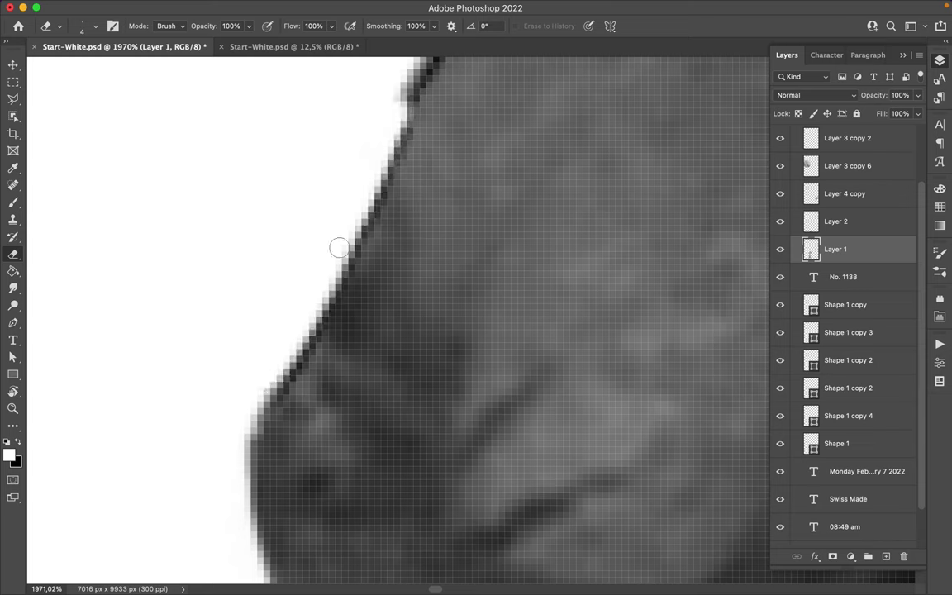
scroll(247, 402, "up", 5)
left_click_drag(212, 431, 396, 132)
scroll(293, 399, "right", 3)
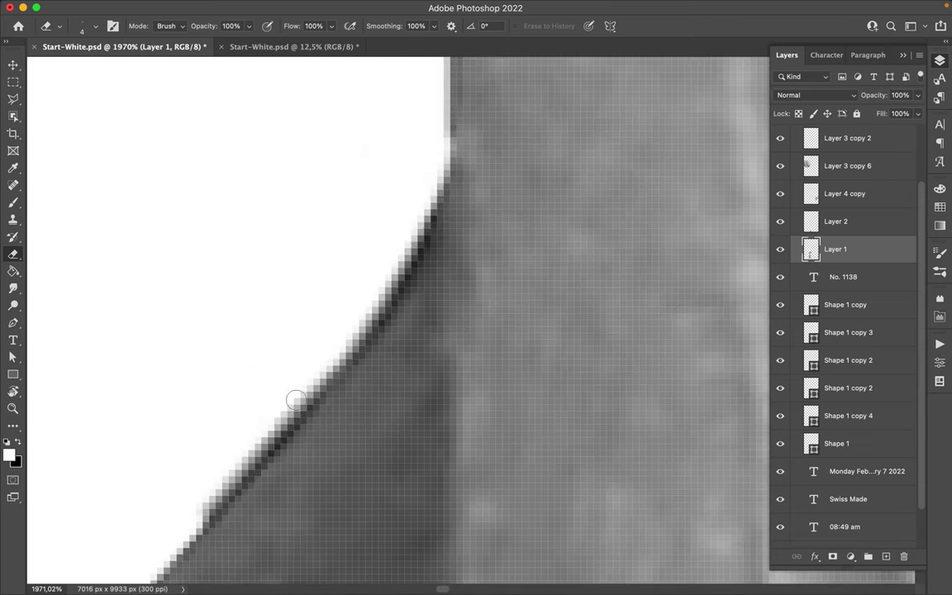
mouse_move(293, 399)
left_mouse_down()
mouse_move(269, 447)
mouse_move(388, 194)
left_mouse_up()
scroll(276, 431, "up", 5)
left_click_drag(256, 314, 240, 123)
scroll(248, 396, "up", 5)
left_click_drag(247, 429, 210, 161)
Step: Clear the remaining dark edge pixels near the top corner, from upper right to lower left
scroll(231, 430, "up", 5)
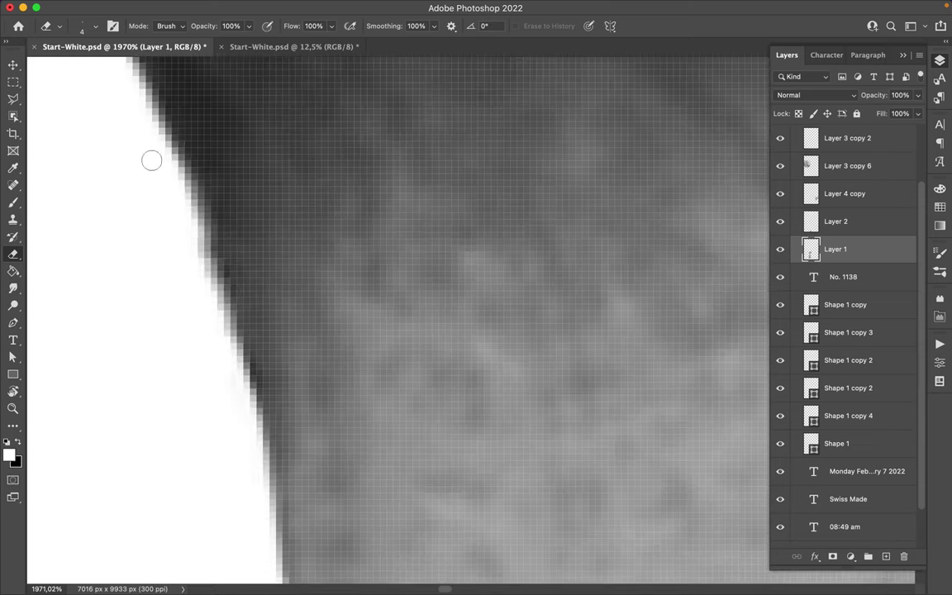
scroll(227, 475, "up", 5)
left_click_drag(319, 372, 116, 202)
scroll(324, 376, "up", 5)
scroll(324, 376, "left", 3)
mouse_move(487, 216)
left_mouse_down()
mouse_move(393, 209)
mouse_move(112, 124)
left_mouse_up()
scroll(115, 248, "up", 5)
left_click_drag(116, 181, 124, 429)
scroll(132, 429, "up", 5)
left_click_drag(132, 475, 132, 207)
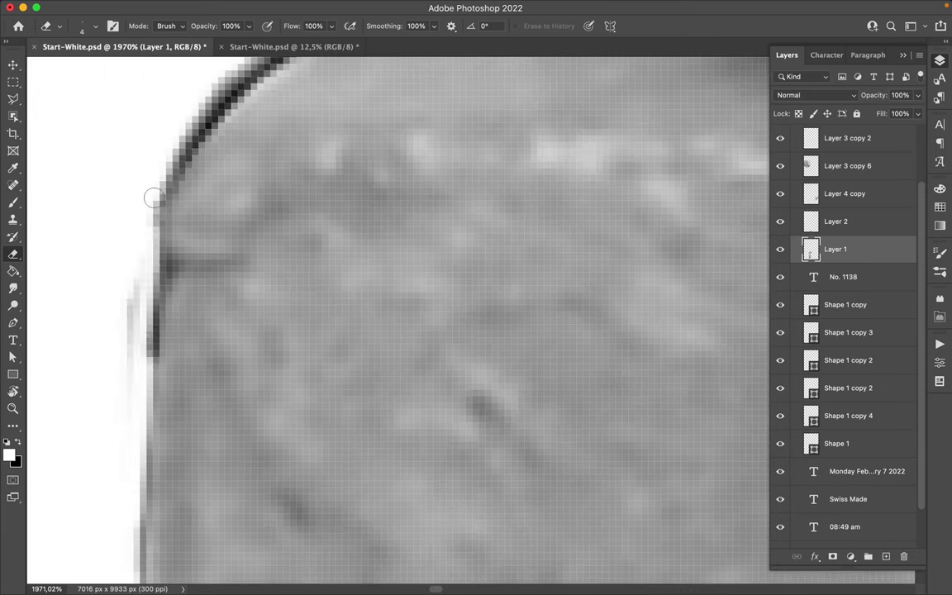
scroll(132, 247, "up", 5)
left_click_drag(537, 143, 145, 446)
Step: Move along the outline to the diagonal edge and erase its dark rim
scroll(207, 331, "up", 5)
scroll(207, 330, "right", 5)
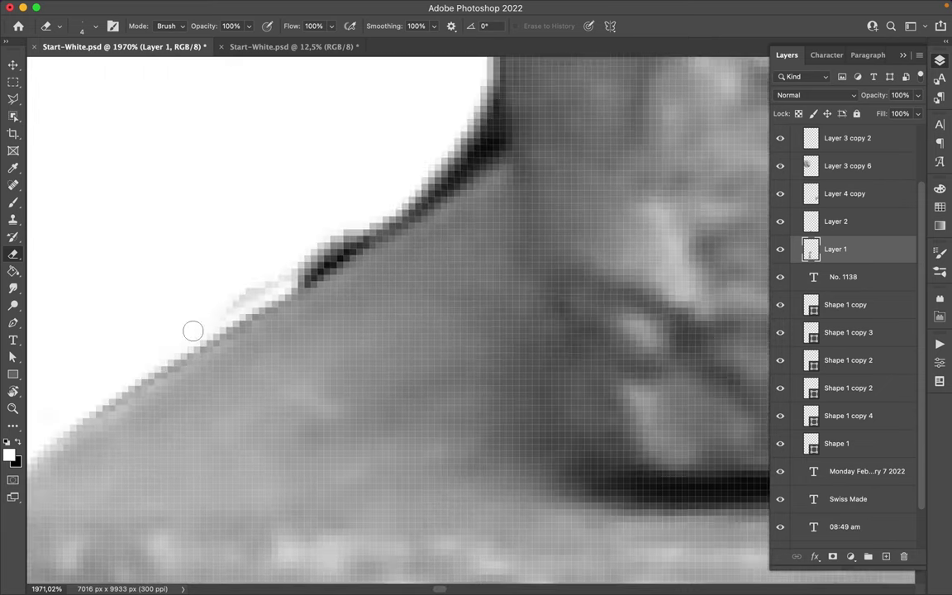
scroll(331, 181, "up", 5)
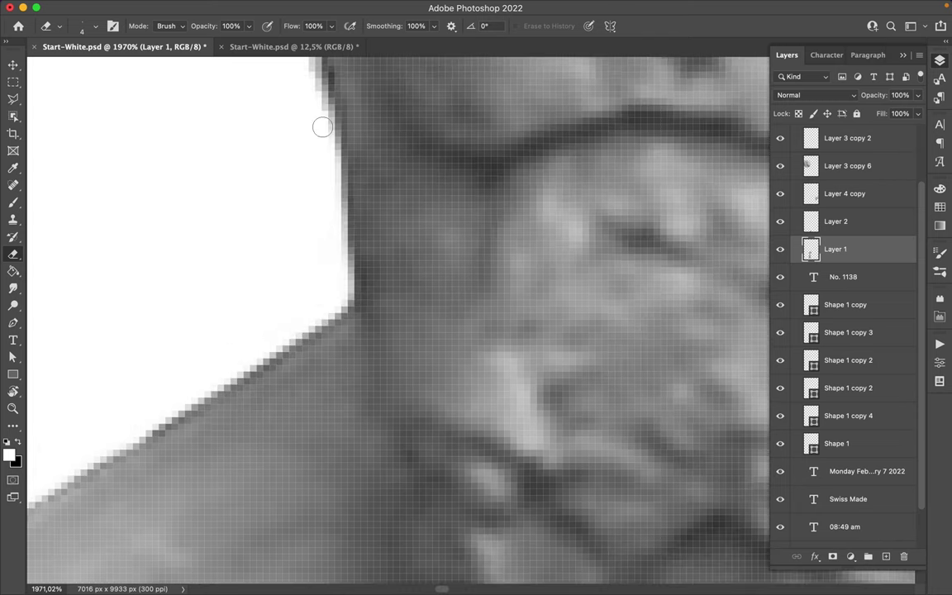
scroll(329, 158, "up", 5)
scroll(314, 165, "down", 5)
scroll(238, 342, "down", 5)
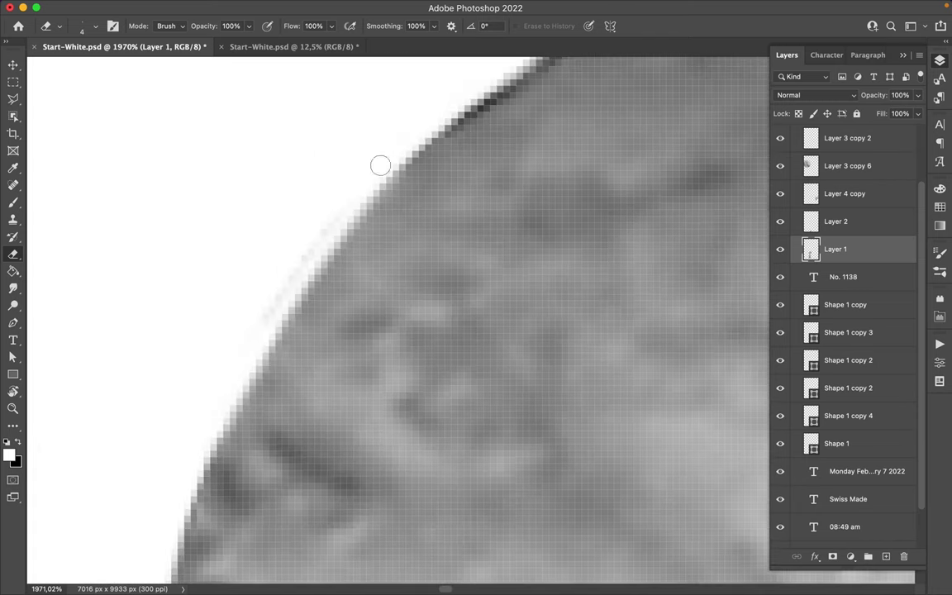
scroll(410, 336, "down", 5)
scroll(554, 214, "up", 5)
scroll(197, 547, "up", 5)
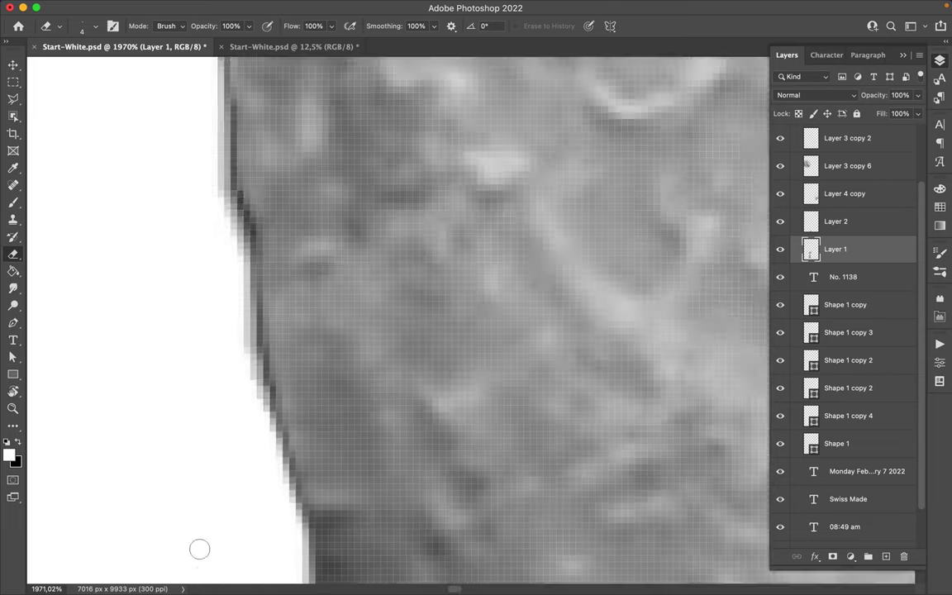
scroll(225, 198, "up", 5)
scroll(225, 197, "up", 5)
scroll(245, 312, "up", 5)
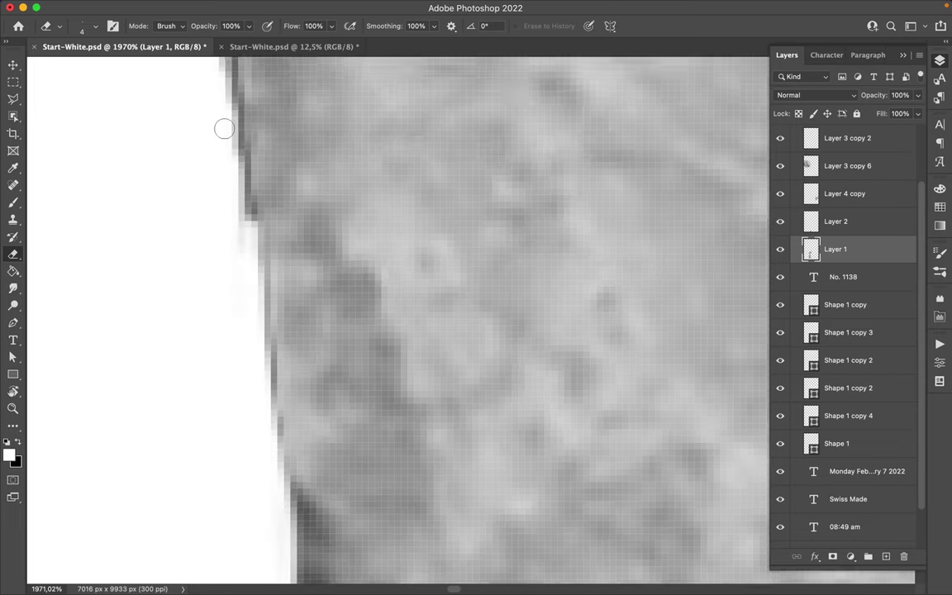
scroll(271, 563, "up", 5)
scroll(214, 496, "up", 5)
scroll(213, 496, "up", 5)
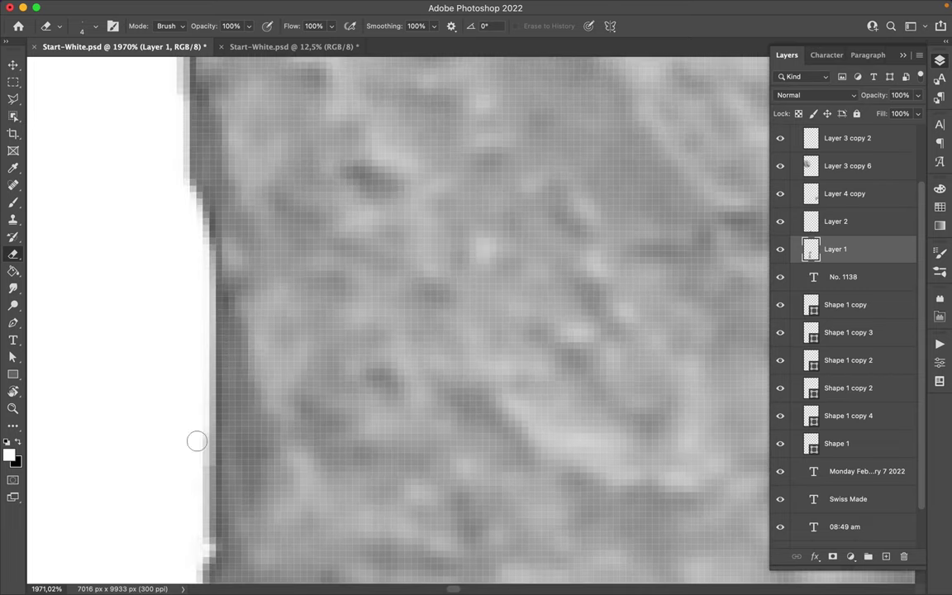
scroll(198, 439, "up", 5)
scroll(175, 275, "up", 5)
scroll(185, 170, "up", 5)
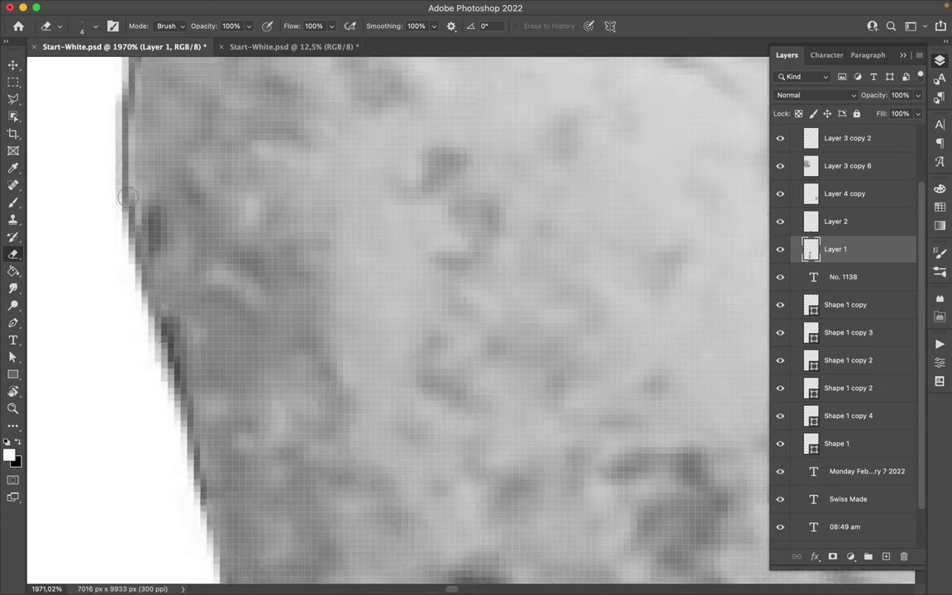
scroll(195, 340, "up", 5)
scroll(182, 404, "up", 5)
scroll(183, 310, "up", 5)
scroll(183, 310, "up", 5)
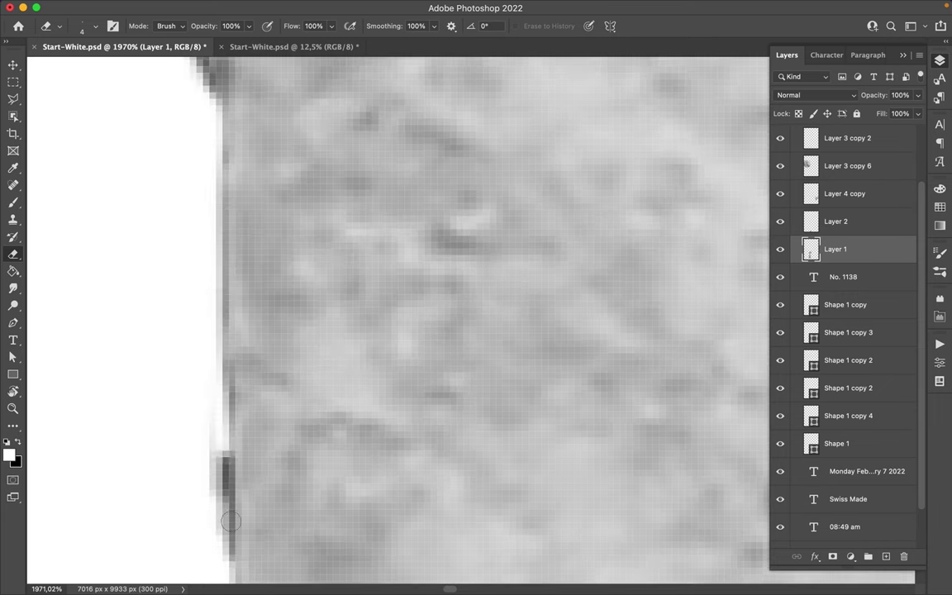
scroll(206, 469, "down", 3)
scroll(230, 556, "up", 5)
scroll(246, 497, "up", 5)
scroll(306, 232, "up", 5)
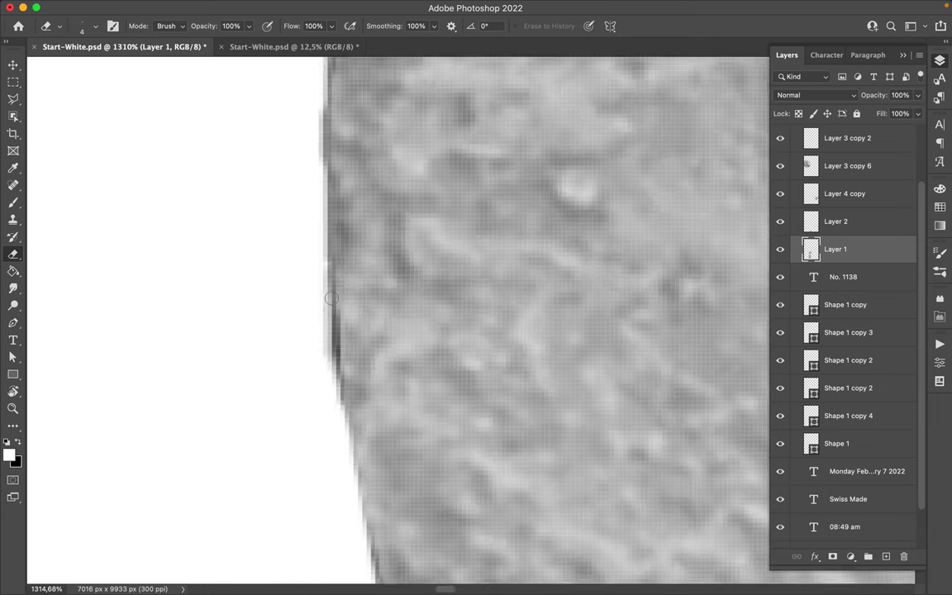
scroll(316, 297, "up", 5)
scroll(329, 351, "up", 5)
scroll(210, 149, "up", 5)
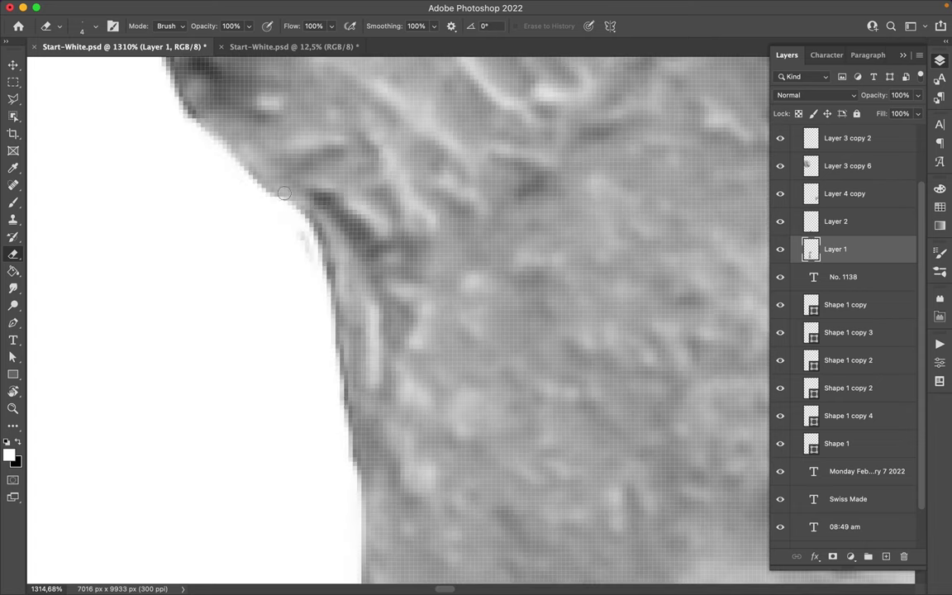
scroll(283, 193, "up", 5)
scroll(280, 261, "up", 5)
scroll(412, 442, "up", 3)
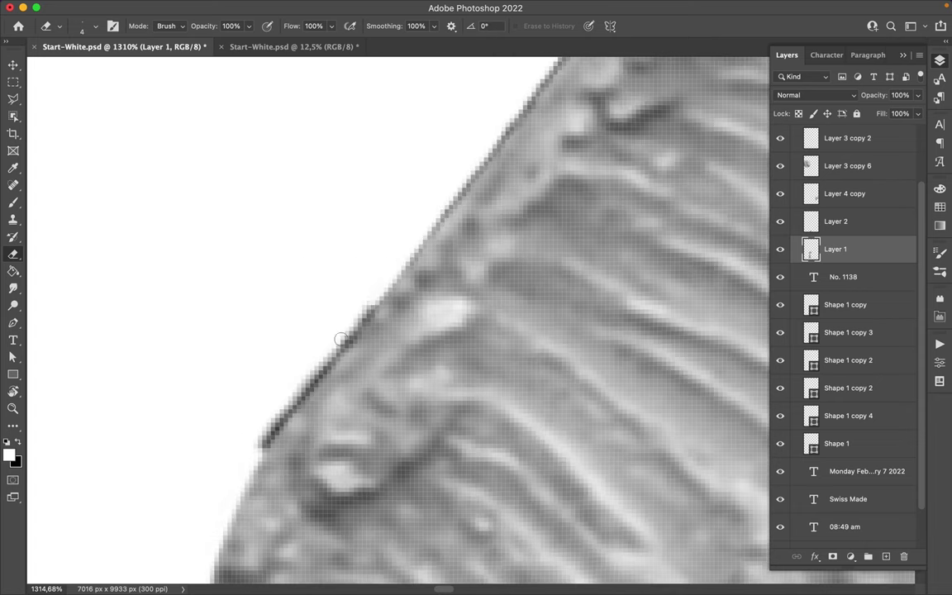
scroll(427, 219, "up", 5)
left_click_drag(508, 108, 501, 134)
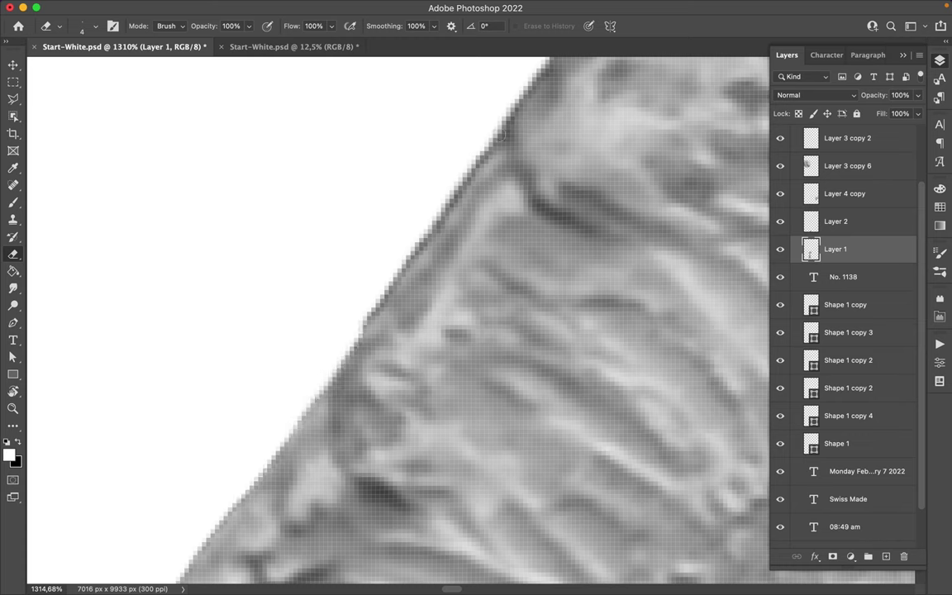
scroll(336, 347, "up", 3)
scroll(351, 289, "up", 3)
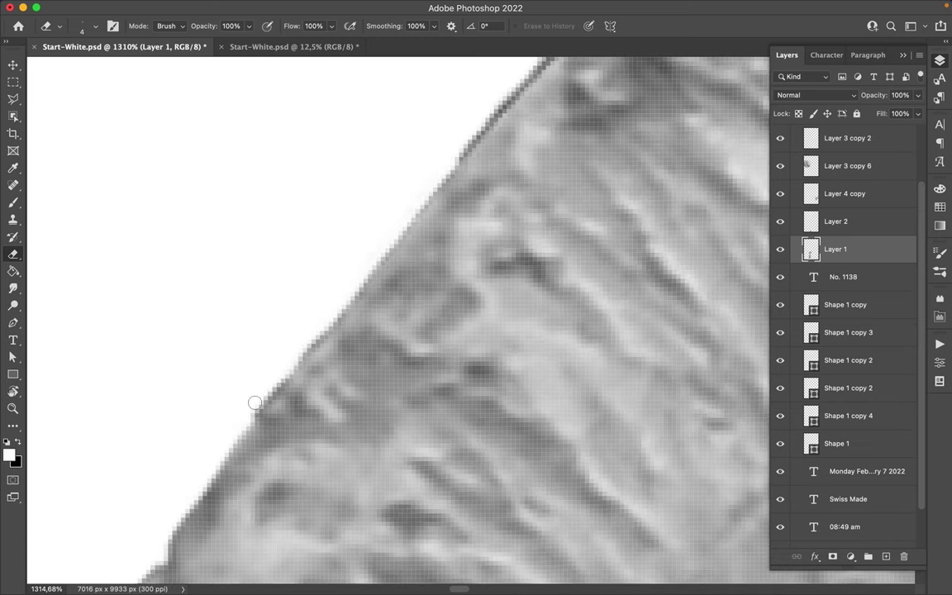
scroll(538, 133, "up", 3)
scroll(299, 347, "up", 2)
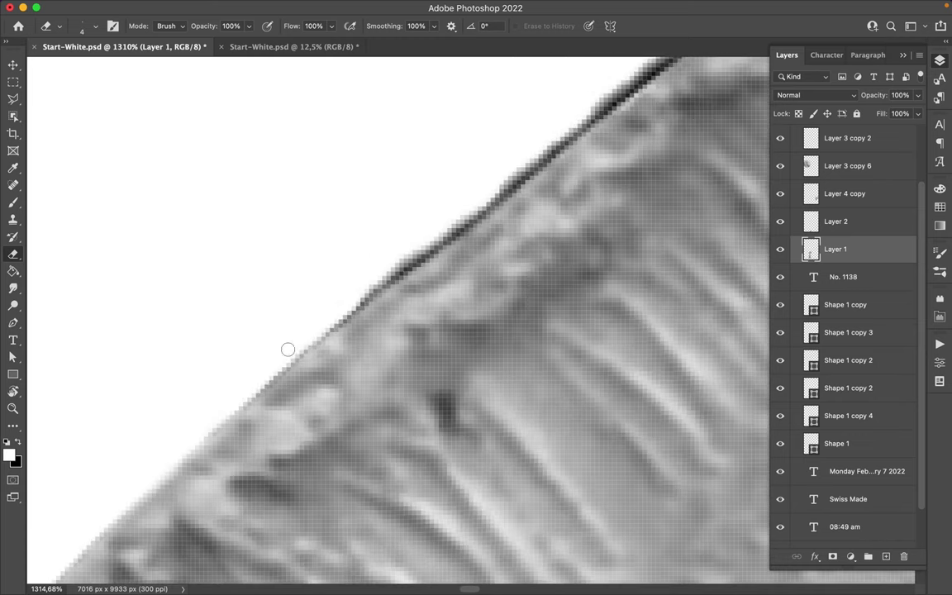
scroll(287, 349, "down", 2)
left_click_drag(248, 384, 195, 417)
scroll(413, 256, "down", 2)
left_click_drag(431, 236, 386, 275)
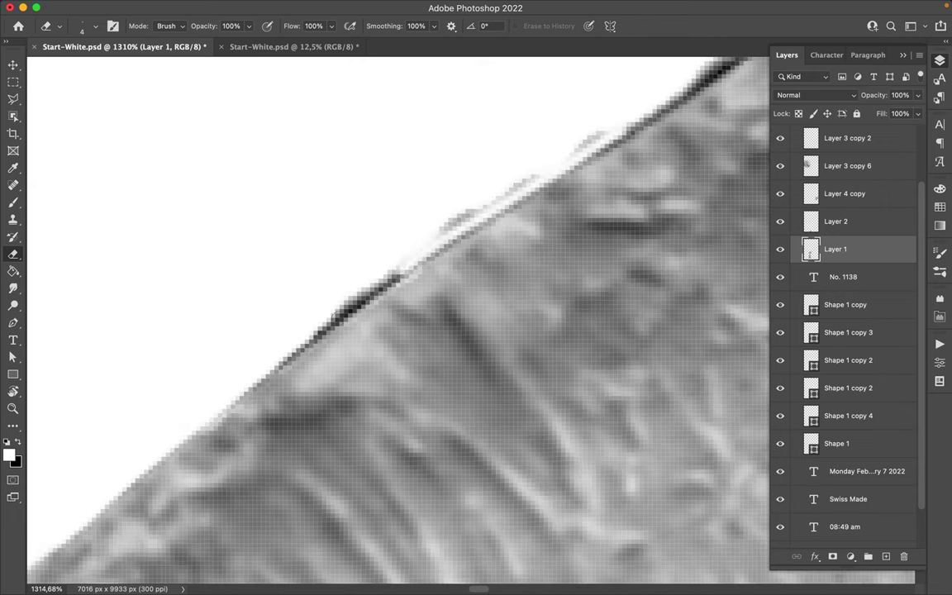
Step: Erase the dark outline along the upper edge up to its tip
left_click_drag(590, 141, 147, 397)
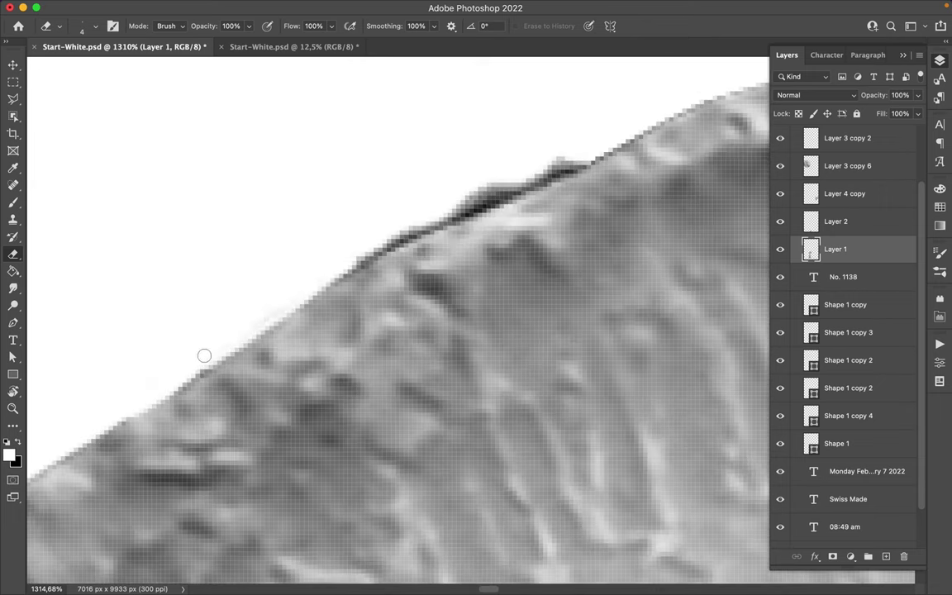
left_click_drag(404, 222, 225, 195)
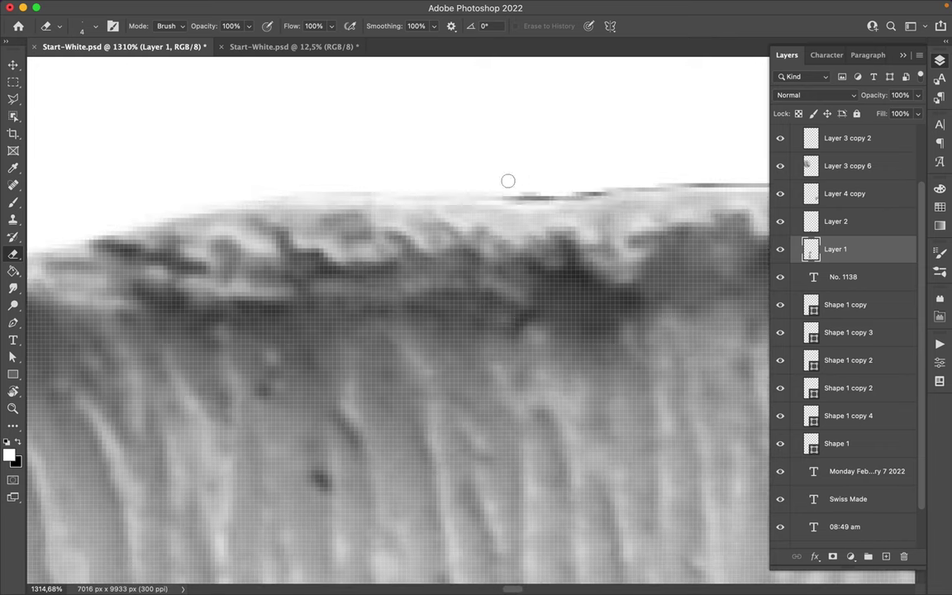
mouse_move(507, 181)
left_mouse_down()
mouse_move(560, 170)
mouse_move(275, 163)
mouse_move(209, 186)
left_mouse_up()
scroll(372, 248, "right", 3)
left_click_drag(542, 259, 151, 232)
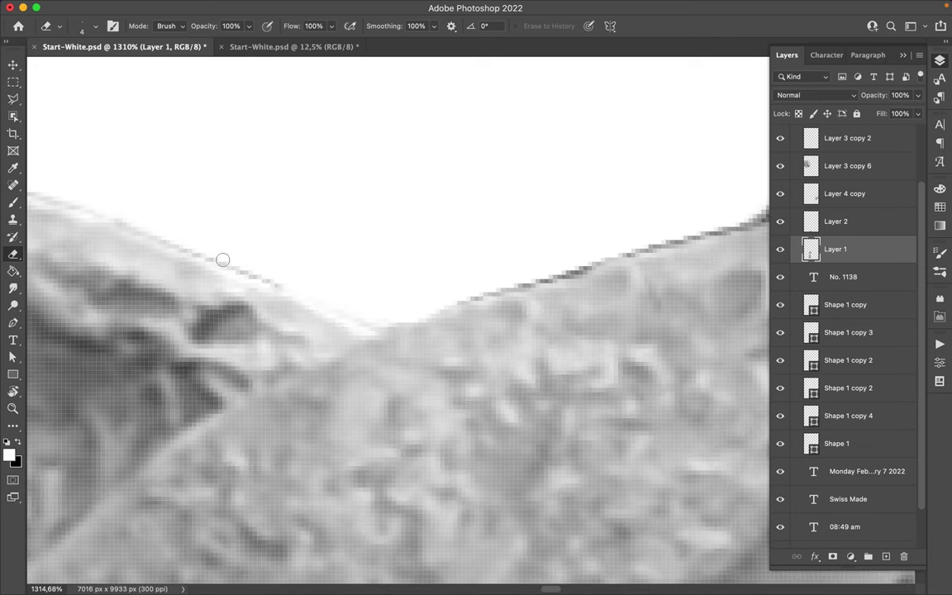
scroll(278, 282, "right", 4)
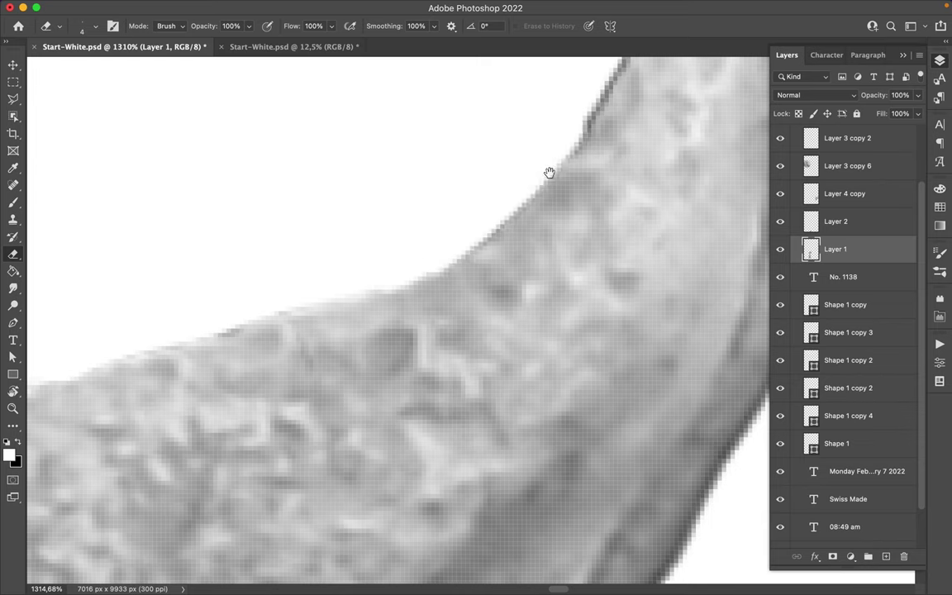
scroll(427, 268, "up", 3)
scroll(376, 309, "right", 3)
scroll(435, 187, "right", 3)
left_click_drag(370, 170, 471, 254)
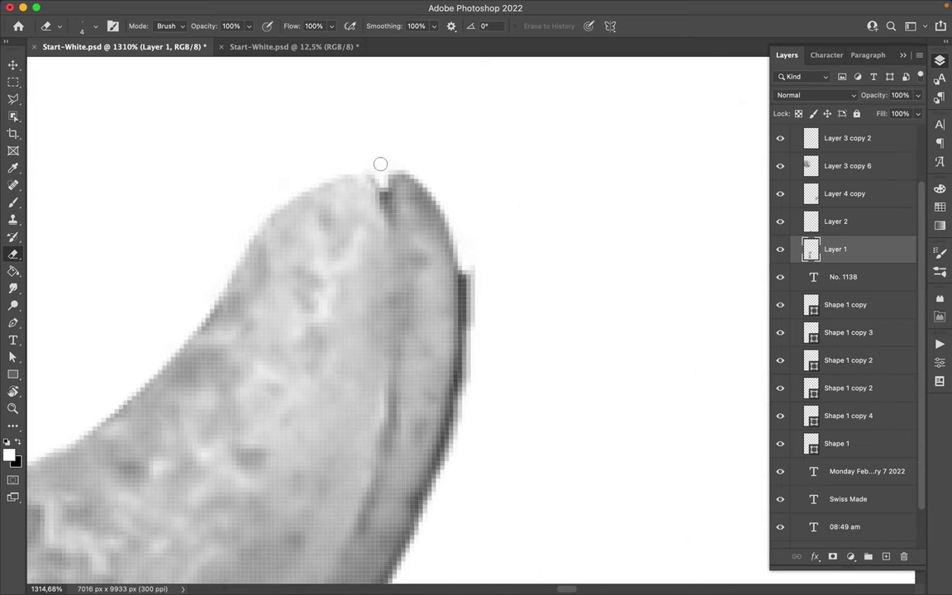
scroll(448, 169, "down", 3)
left_click_drag(401, 217, 382, 438)
Step: Erase the dark line along the lower curved edge
scroll(545, 167, "down", 3)
scroll(424, 275, "down", 3)
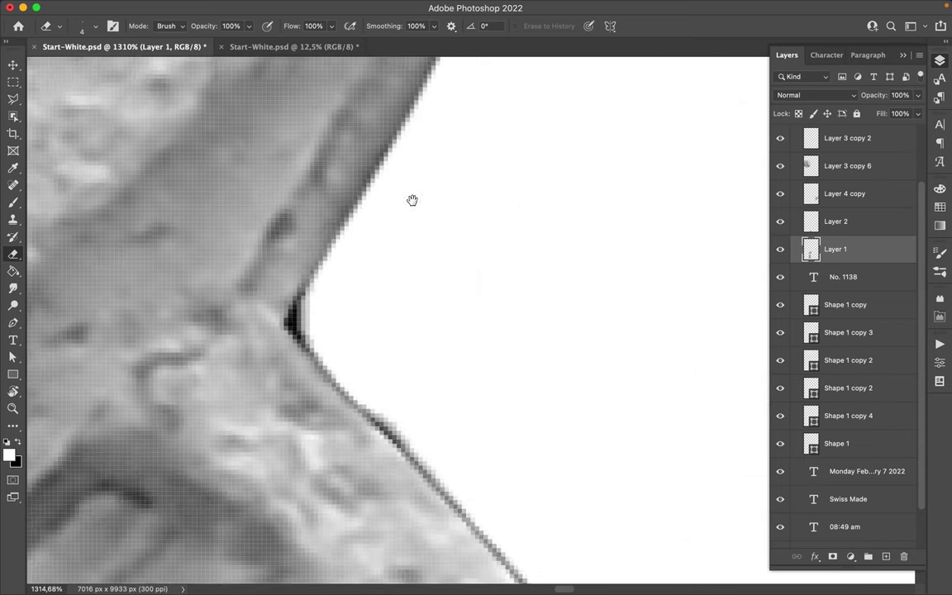
scroll(297, 319, "down", 3)
scroll(297, 319, "right", 3)
scroll(410, 453, "down", 3)
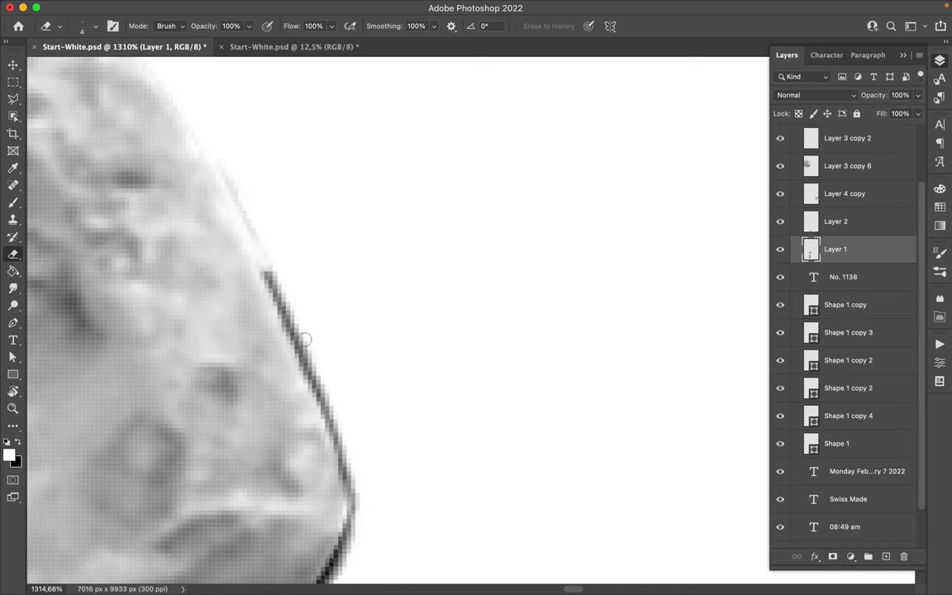
scroll(332, 433, "down", 3)
left_click_drag(55, 420, 319, 193)
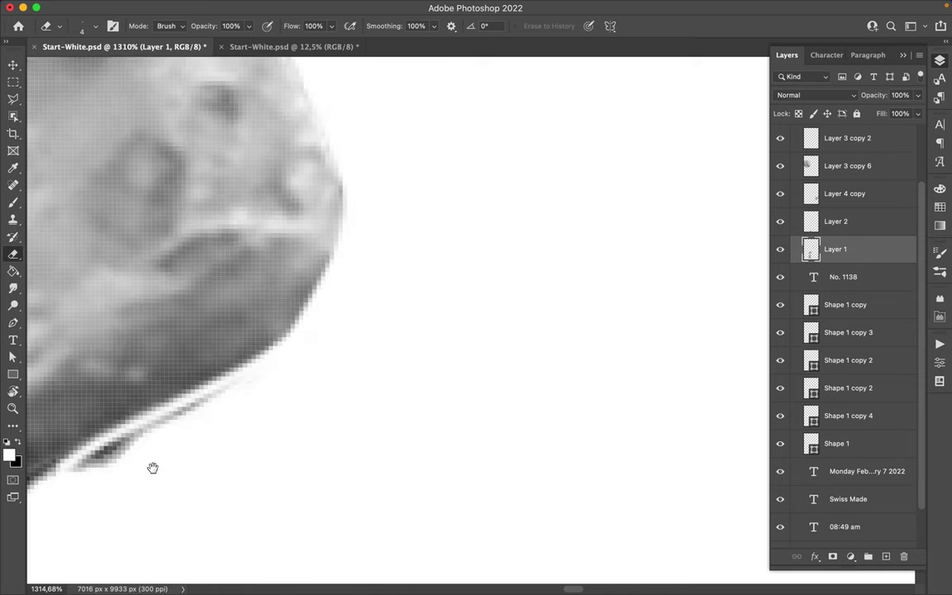
Step: Clear the dark outline off the lower vertical edge, then review the cleaned outline
scroll(152, 467, "down", 3)
scroll(153, 467, "left", 3)
left_click_drag(378, 202, 197, 361)
scroll(271, 291, "down", 3)
scroll(223, 219, "down", 2)
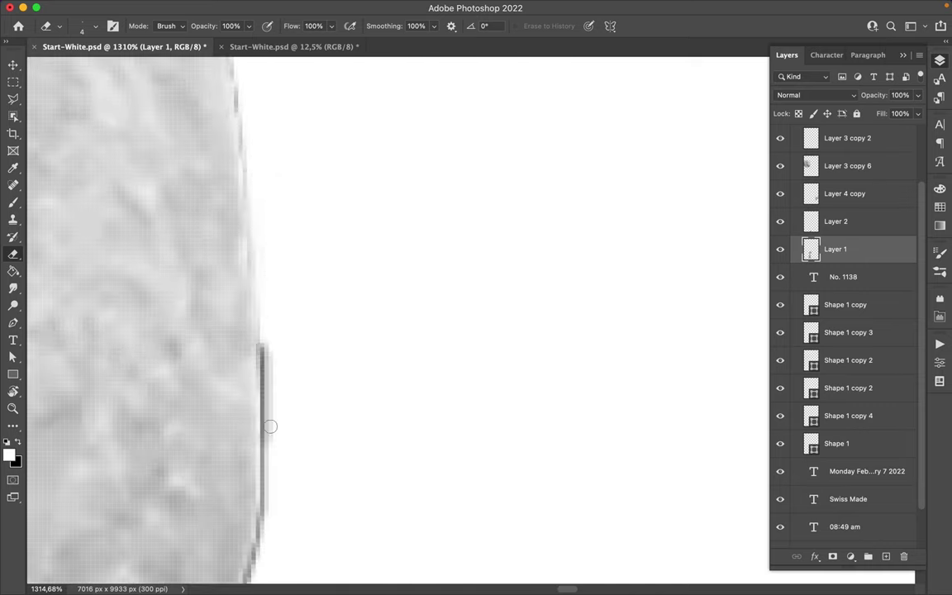
scroll(268, 424, "down", 2)
scroll(273, 382, "down", 2)
scroll(242, 450, "down", 3)
left_click_drag(242, 450, 235, 286)
scroll(235, 287, "down", 3)
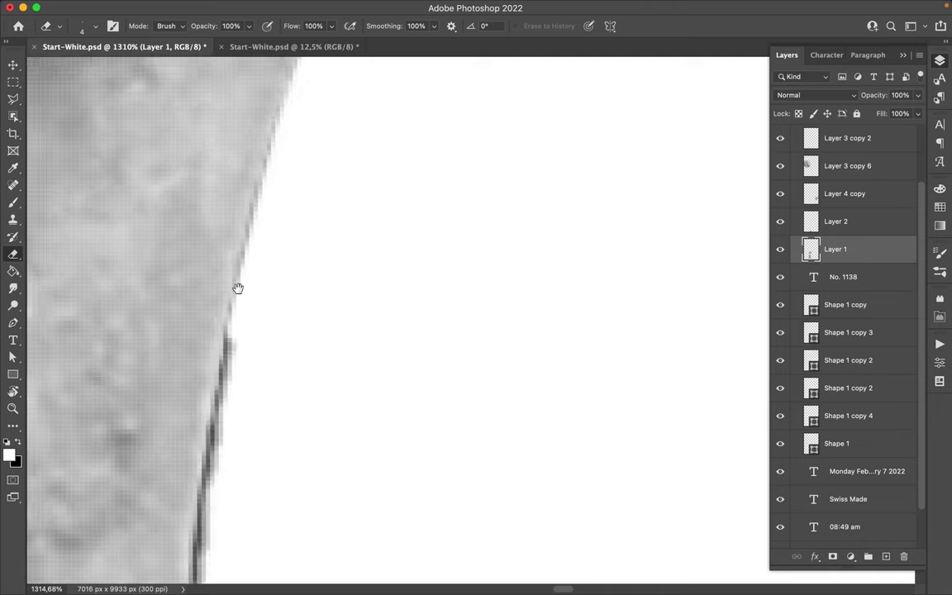
left_click_drag(221, 207, 186, 462)
scroll(185, 463, "down", 2)
left_click_drag(183, 248, 181, 472)
scroll(201, 435, "down", 2)
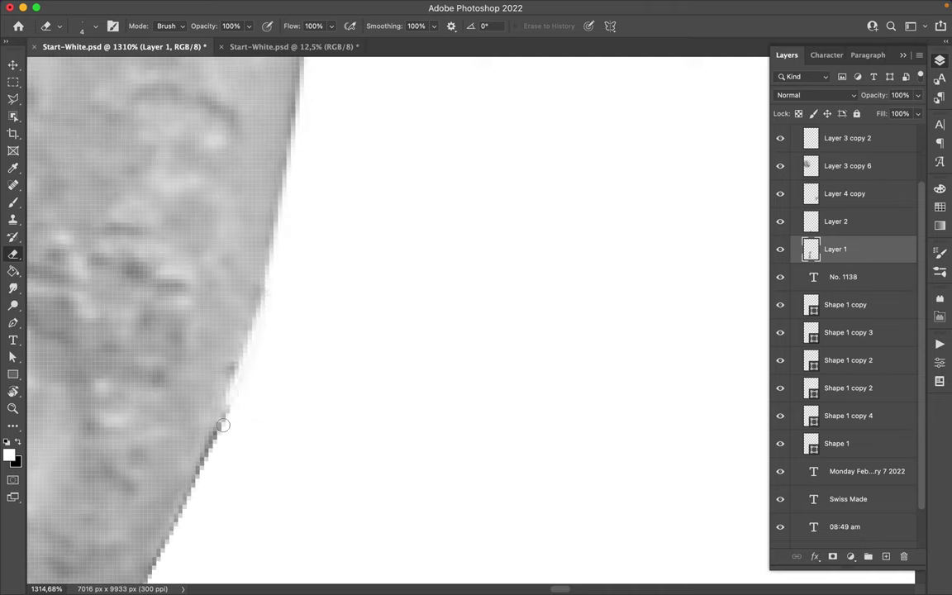
scroll(223, 446, "down", 2)
scroll(272, 413, "down", 3)
scroll(310, 382, "down", 2)
scroll(385, 240, "down", 2)
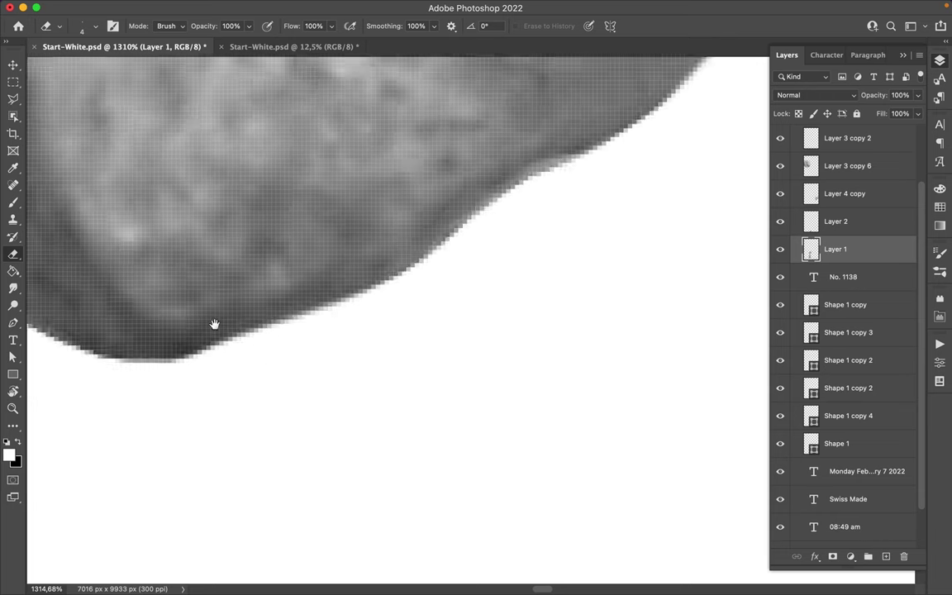
scroll(212, 325, "down", 2)
scroll(270, 170, "left", 3)
scroll(280, 248, "up", 3)
scroll(306, 289, "up", 2)
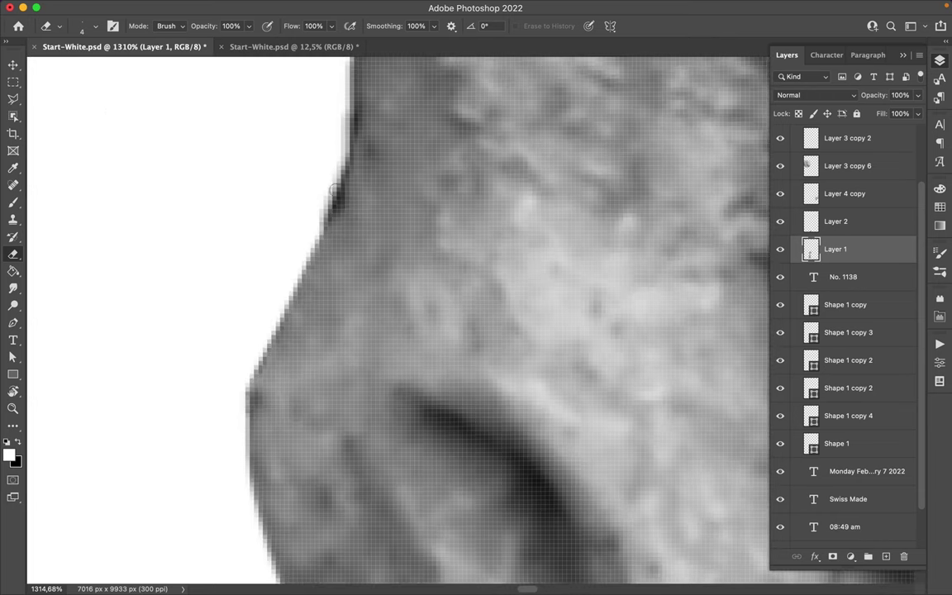
scroll(331, 182, "up", 2)
Step: Erase the dark fringe along the statue's edge while panning down the figure
scroll(281, 214, "up", 2)
scroll(124, 248, "left", 3)
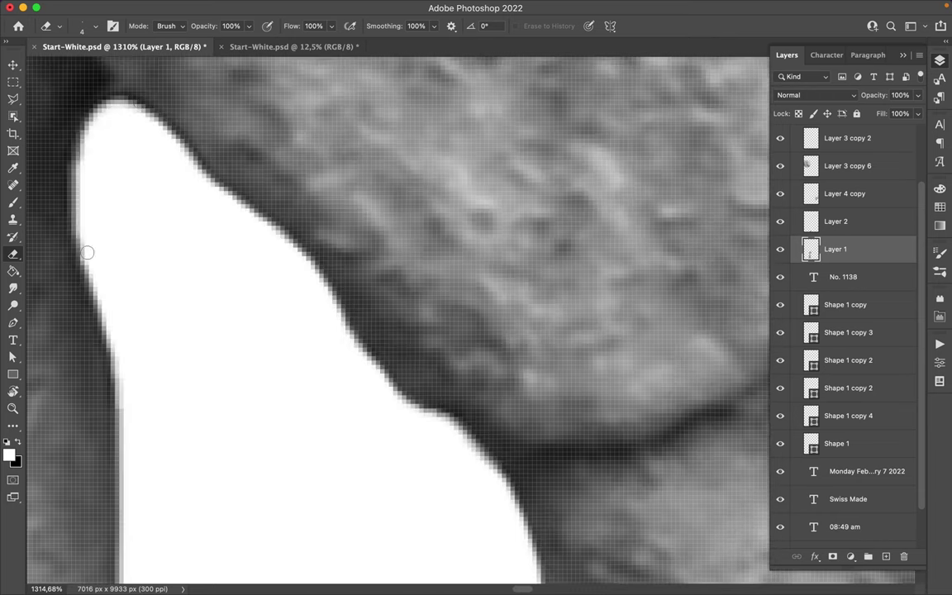
scroll(238, 100, "down", 3)
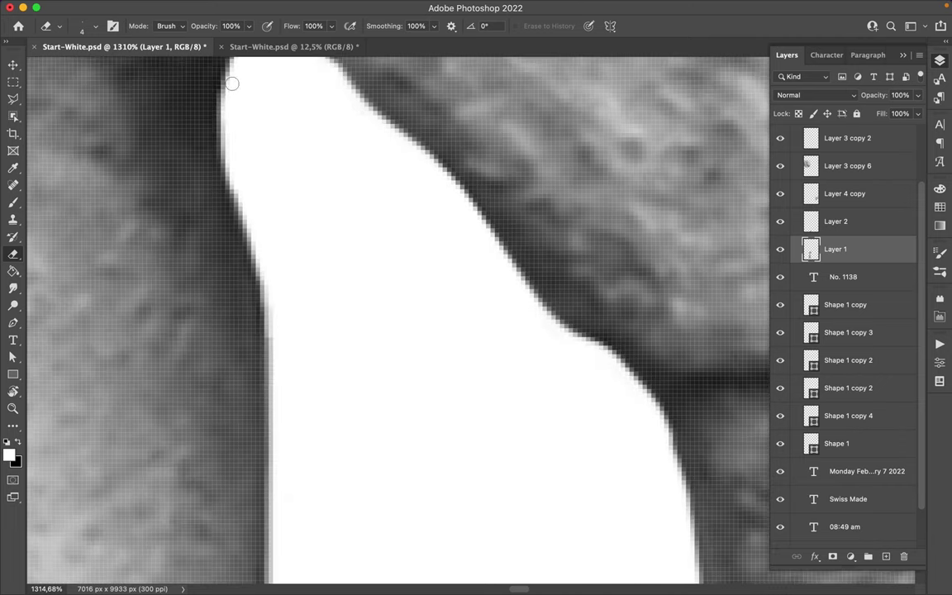
scroll(270, 312, "down", 3)
scroll(300, 58, "down", 3)
left_click_drag(258, 262, 240, 330)
scroll(206, 502, "down", 5)
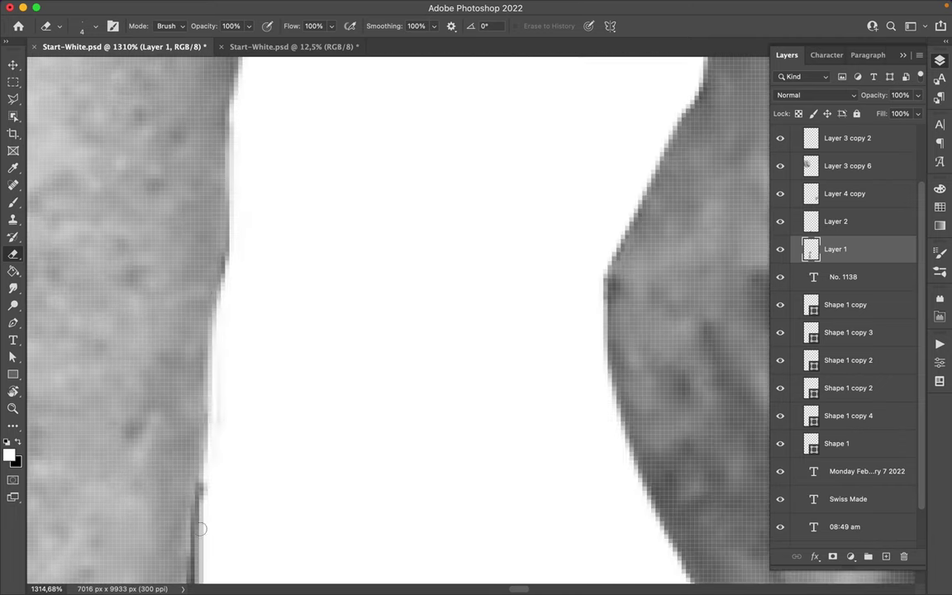
scroll(220, 414, "down", 3)
scroll(278, 141, "down", 3)
scroll(277, 478, "left", 2)
scroll(310, 159, "down", 3)
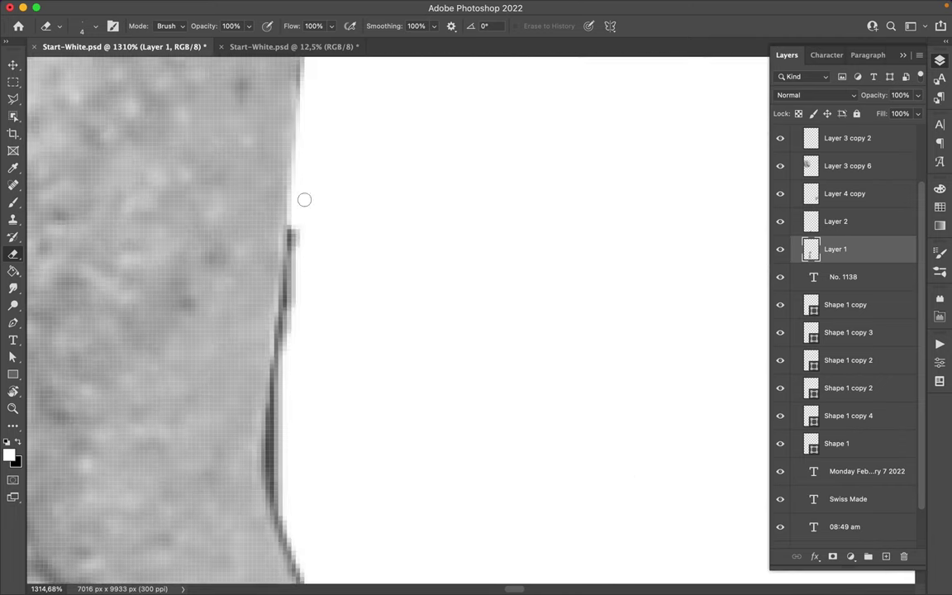
scroll(267, 414, "down", 3)
scroll(340, 487, "down", 3)
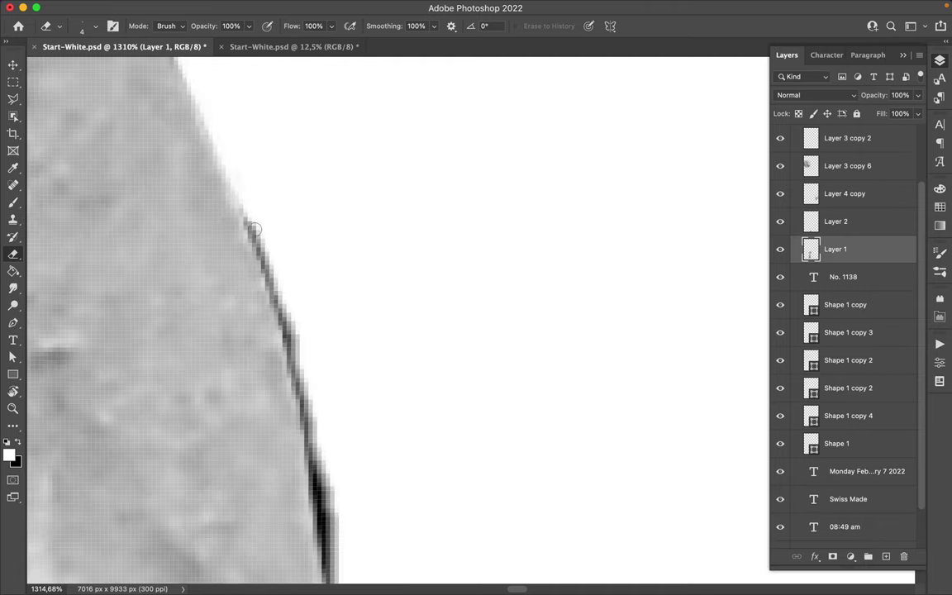
scroll(235, 176, "up", 3)
scroll(340, 370, "down", 3)
scroll(340, 117, "up", 2)
scroll(285, 448, "down", 3)
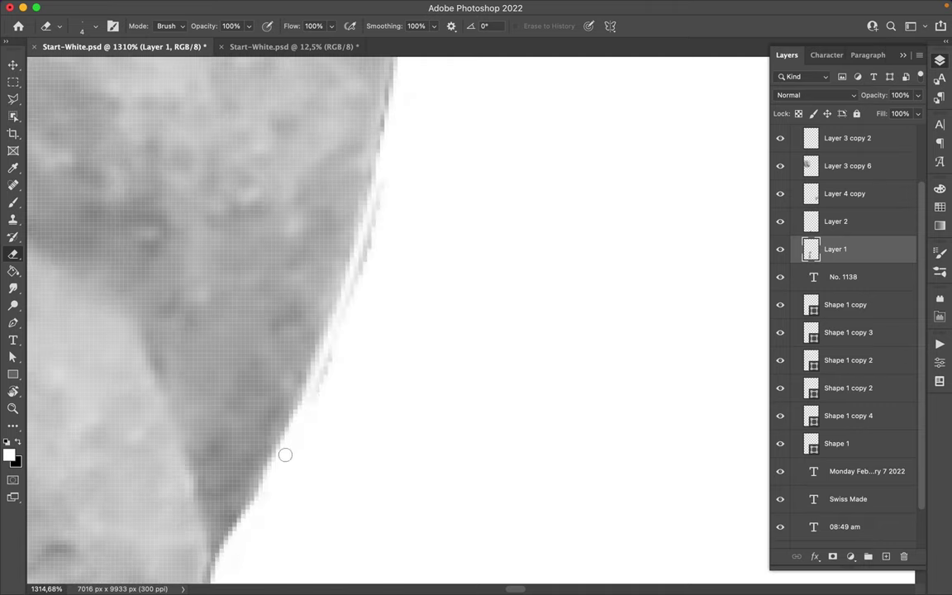
scroll(319, 478, "down", 3)
scroll(325, 176, "down", 3)
scroll(442, 251, "up", 2)
scroll(384, 247, "down", 3)
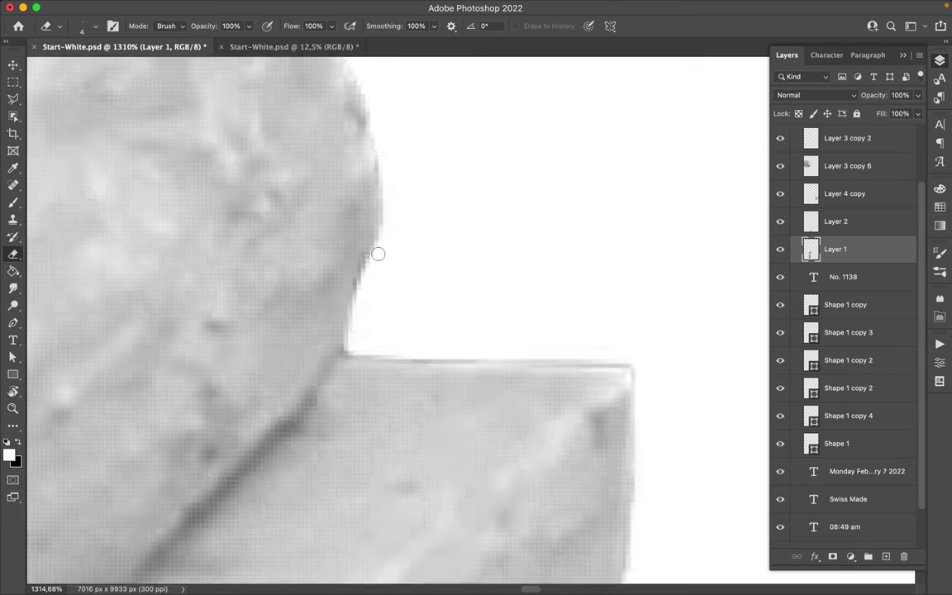
scroll(662, 380, "down", 3)
scroll(497, 383, "down", 3)
scroll(367, 401, "down", 3)
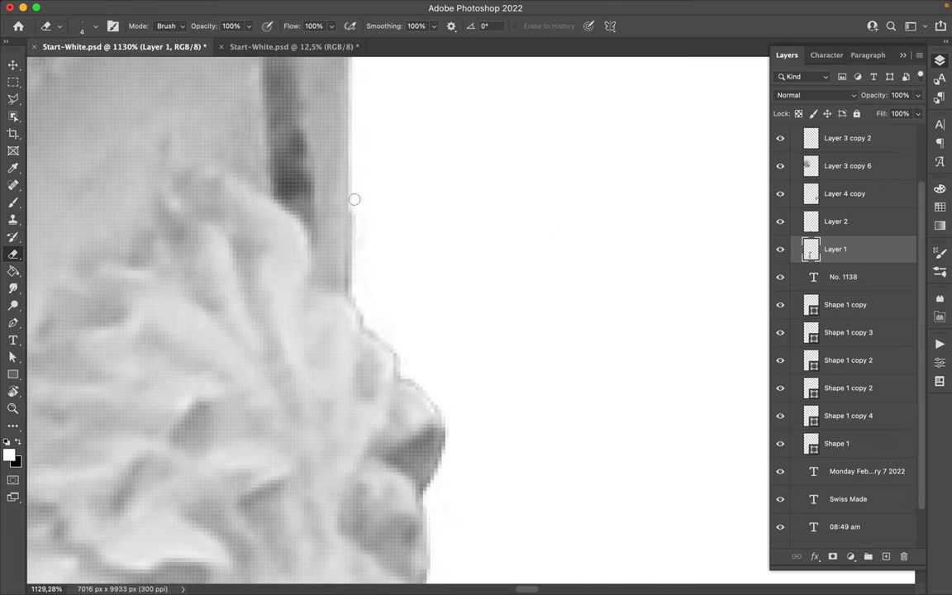
scroll(439, 422, "down", 3)
scroll(397, 339, "down", 3)
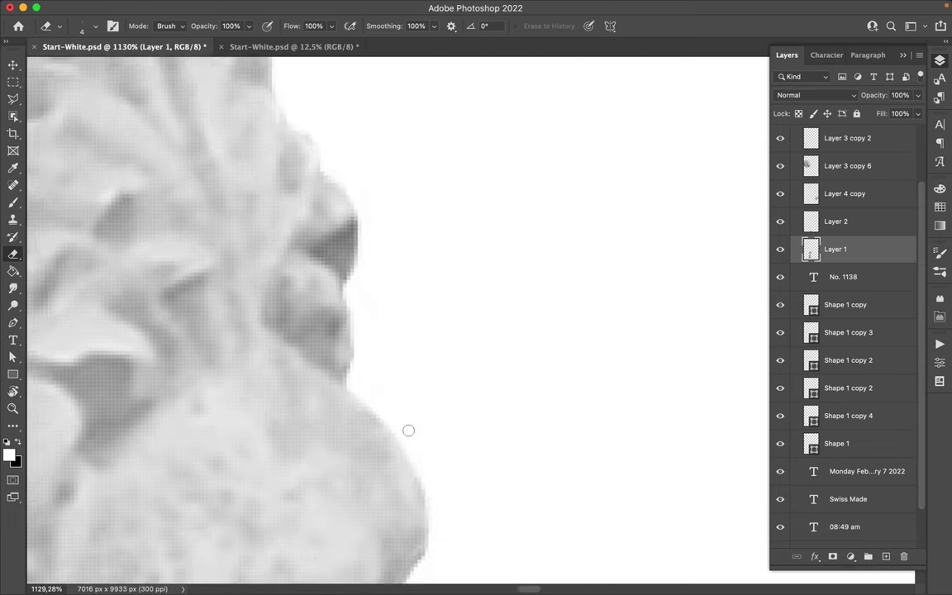
scroll(440, 546, "down", 3)
scroll(334, 365, "down", 3)
scroll(299, 301, "down", 3)
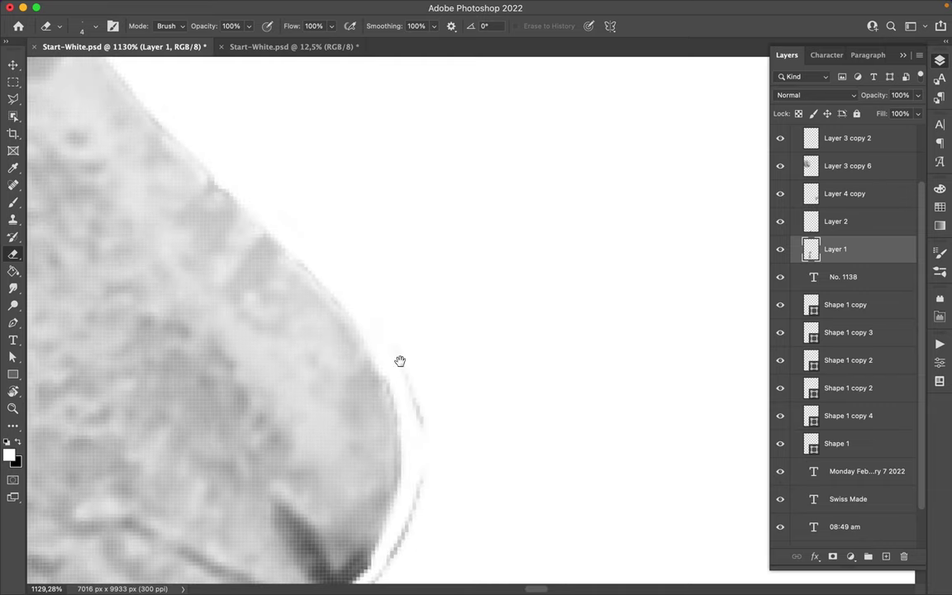
scroll(397, 361, "down", 3)
scroll(349, 323, "down", 1)
Step: Check the eraser brush size, then keep cleaning the bottom and left-side edges
right_click(329, 329)
left_click(126, 435)
scroll(125, 436, "down", 3)
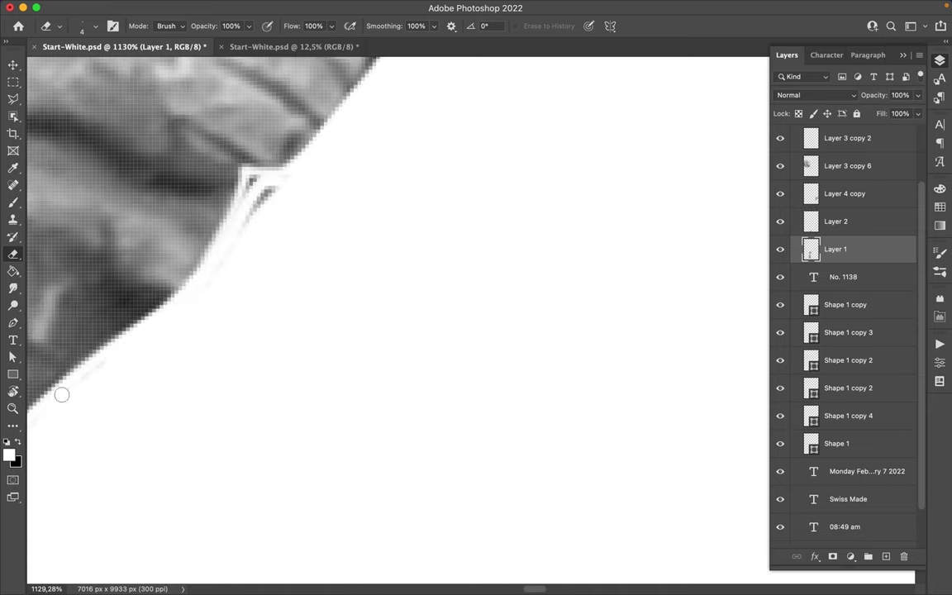
scroll(269, 183, "up", 3)
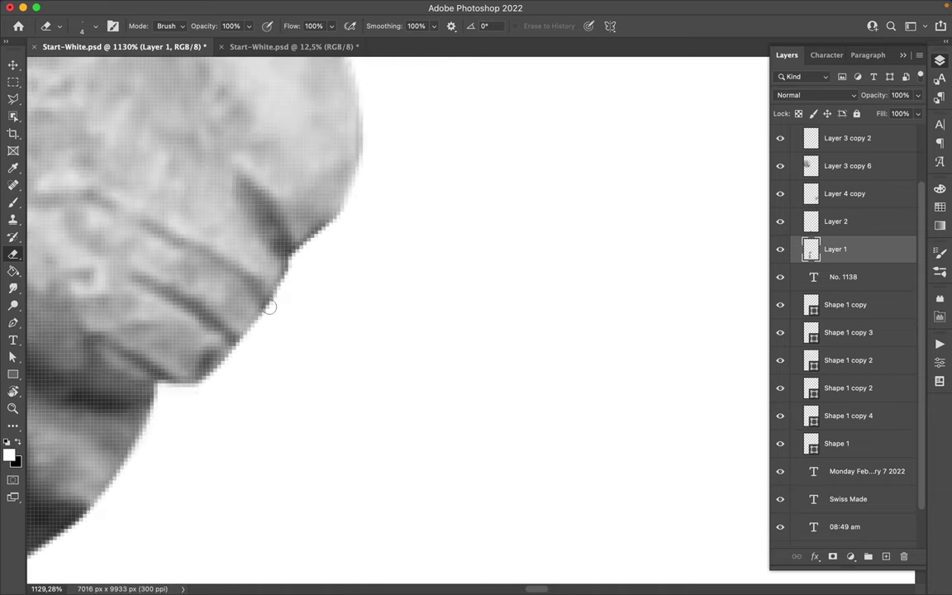
scroll(269, 306, "down", 3)
scroll(275, 309, "down", 3)
scroll(268, 322, "up", 2)
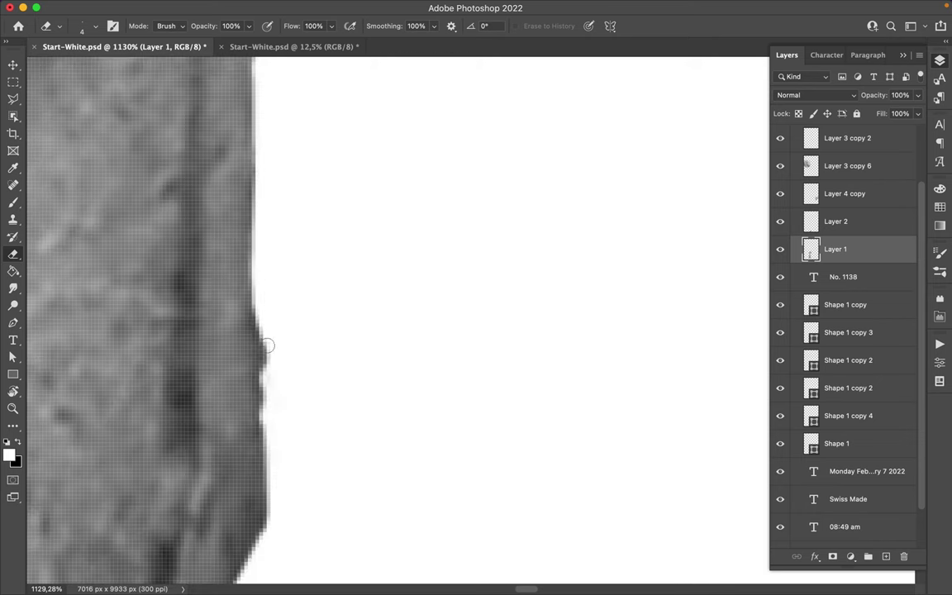
scroll(265, 342, "down", 3)
scroll(299, 304, "down", 2)
scroll(361, 212, "down", 2)
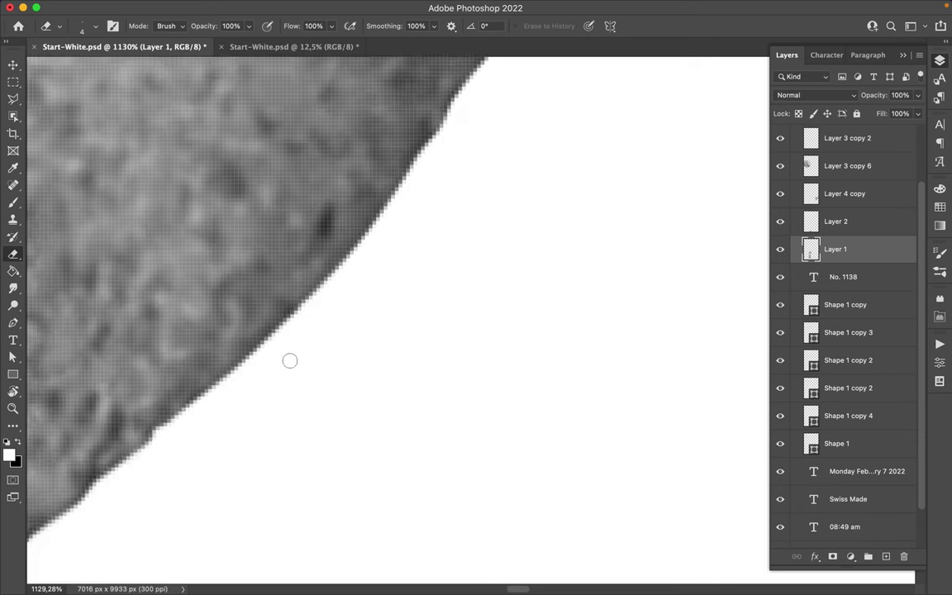
scroll(289, 361, "down", 2)
scroll(326, 340, "left", 3)
scroll(413, 361, "left", 3)
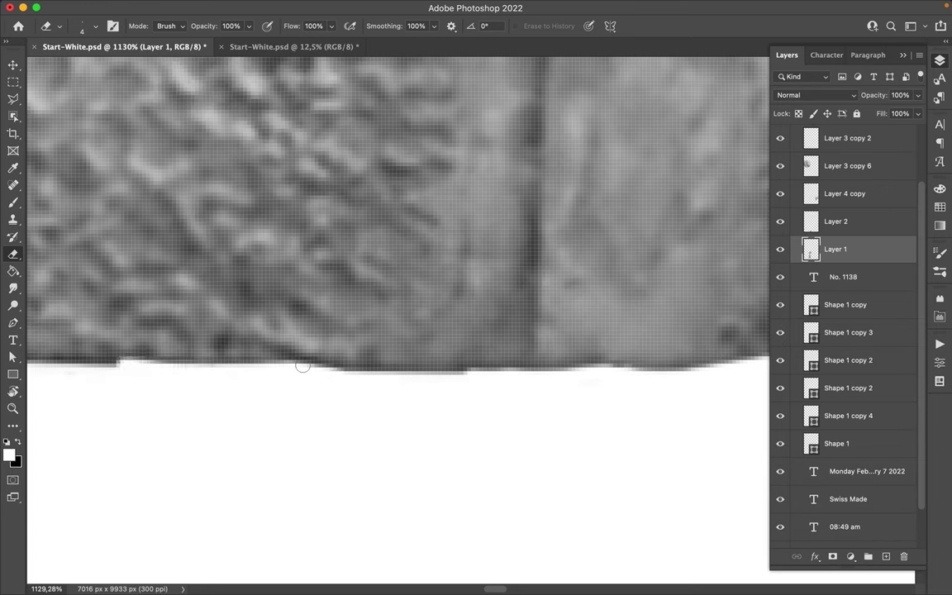
scroll(594, 406, "left", 3)
scroll(552, 379, "left", 3)
scroll(472, 365, "left", 3)
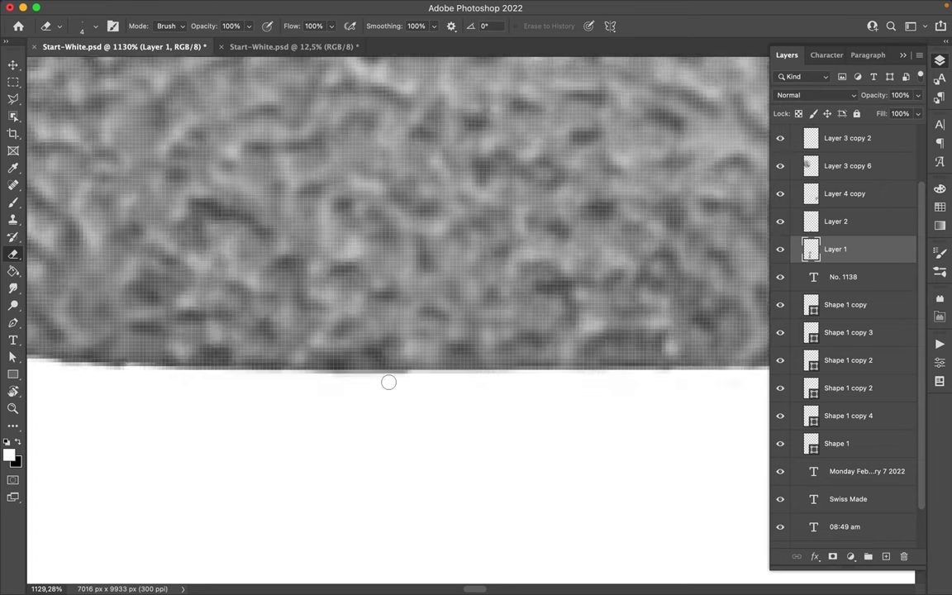
scroll(388, 382, "left", 3)
scroll(439, 379, "left", 3)
scroll(413, 355, "left", 3)
scroll(228, 253, "left", 3)
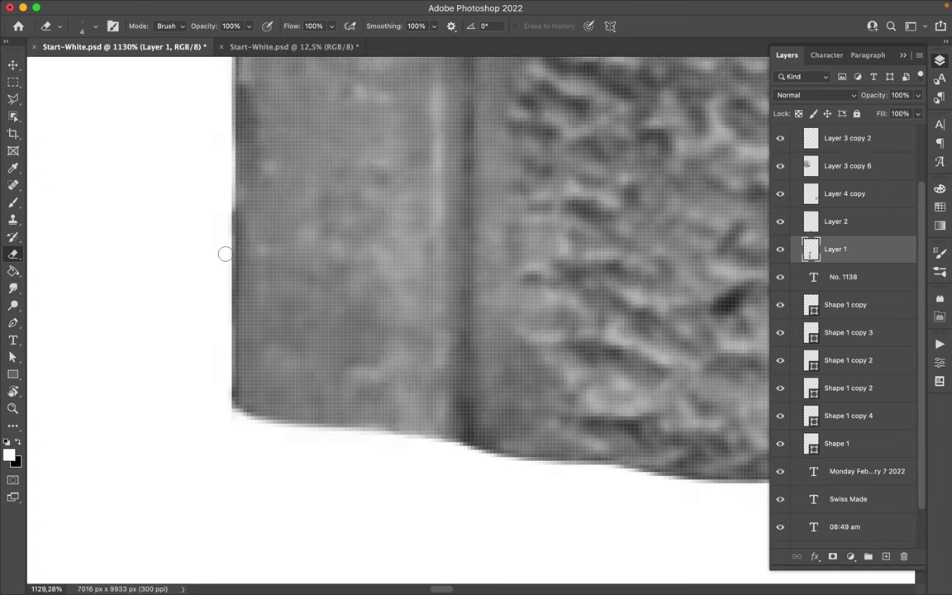
scroll(208, 302, "up", 3)
scroll(223, 269, "down", 10)
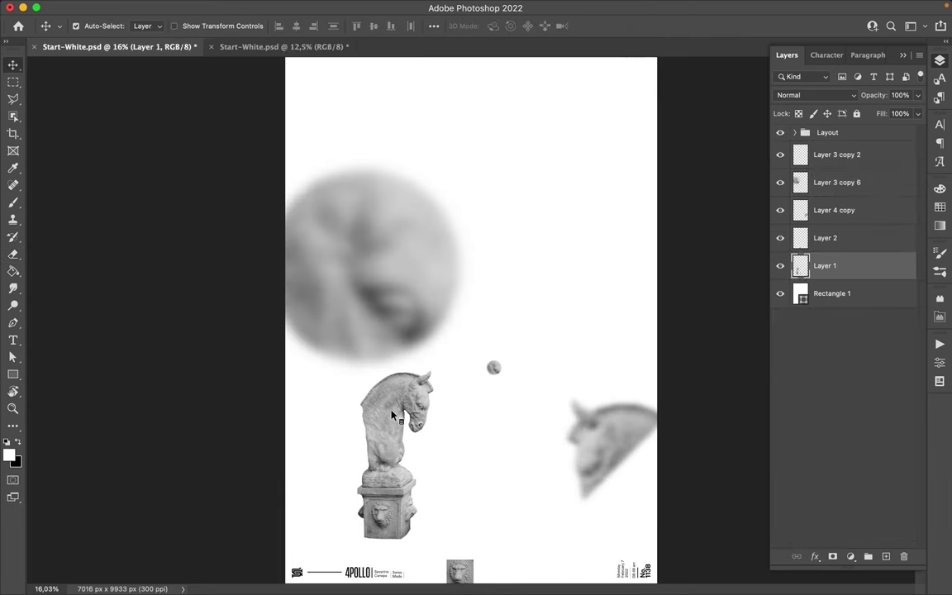
Step: Move Layer 3 copy 2 beneath Layer 1, and shift the blurred circle and horse copy lower
left_click_drag(392, 415, 499, 379)
left_click_drag(835, 154, 829, 280)
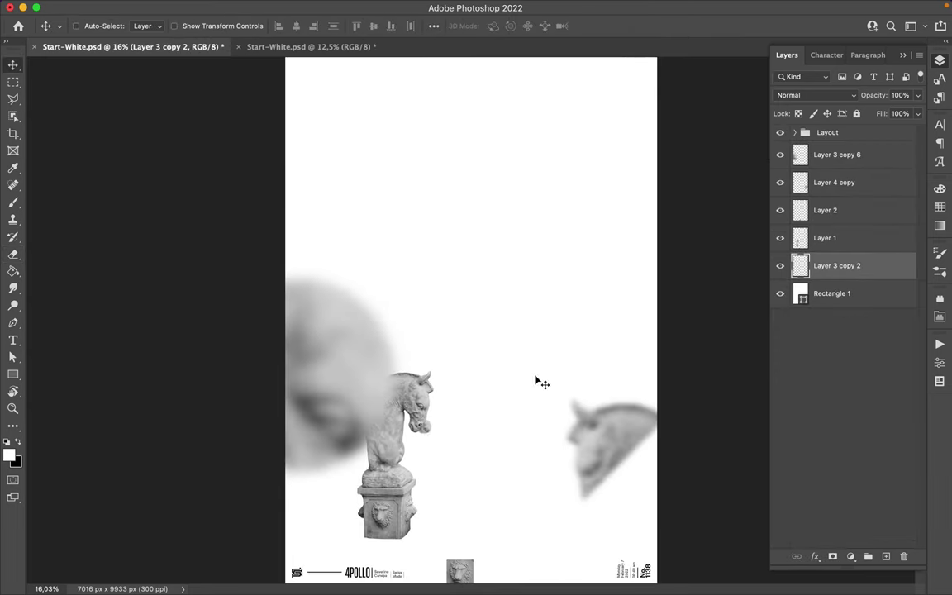
mouse_move(603, 439)
left_mouse_down()
mouse_move(408, 372)
mouse_move(370, 432)
left_mouse_up()
left_click(132, 6)
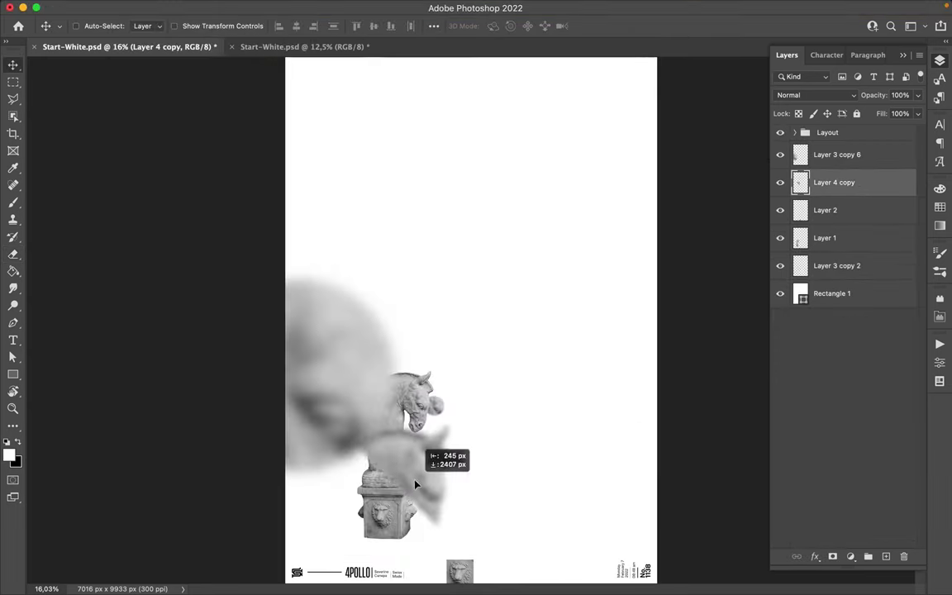
Step: Duplicate the lion tile Layer 2, enlarge the copy, and apply a Gaussian Blur to it
left_click(825, 210)
key("ctrl+j")
key("ctrl+t")
left_click_drag(446, 363, 405, 369)
key("Return")
left_click(201, 7)
left_click(542, 224)
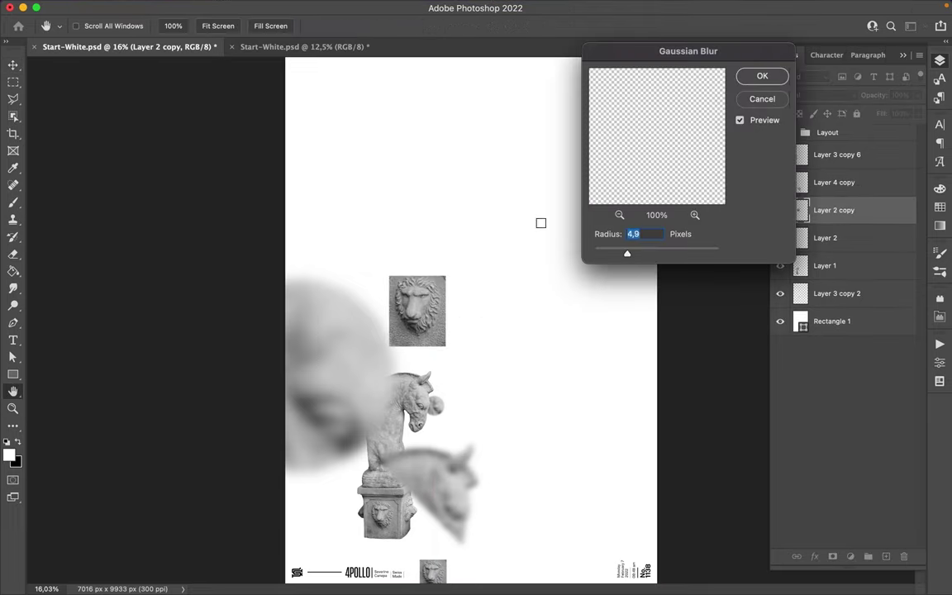
left_click(758, 77)
key("a")
left_click(506, 210)
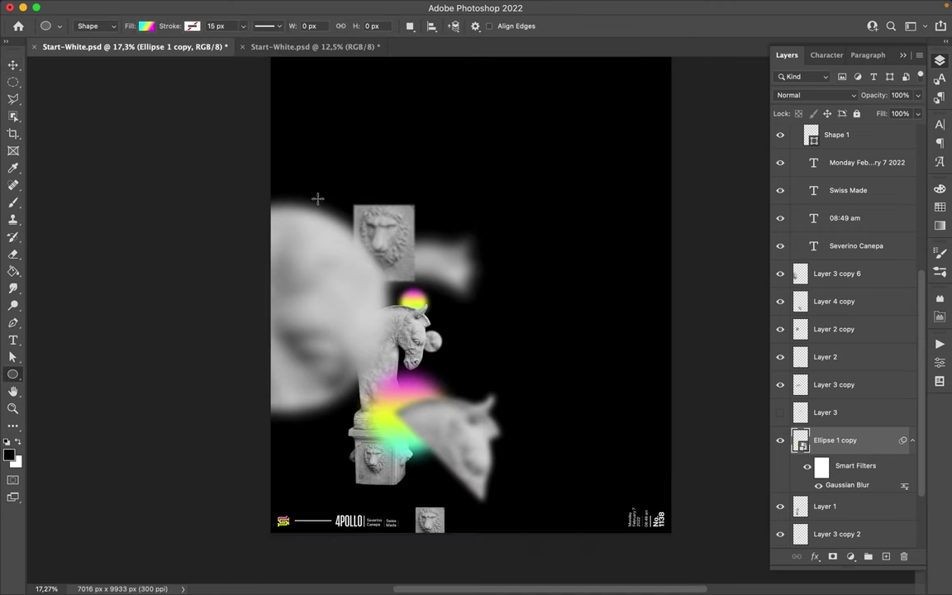
Step: Apply a Gaussian Blur to the white arc Ellipse 2 and move it up and left
left_click(939, 61)
key("a")
left_click(371, 341)
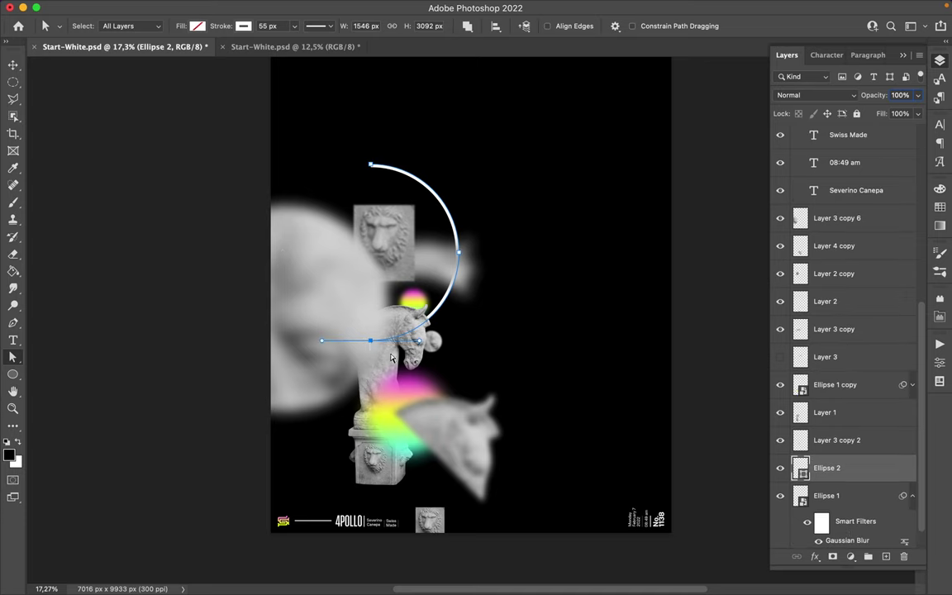
left_click(331, 6)
left_click(542, 231)
left_click(759, 76)
left_click_drag(435, 206, 369, 145)
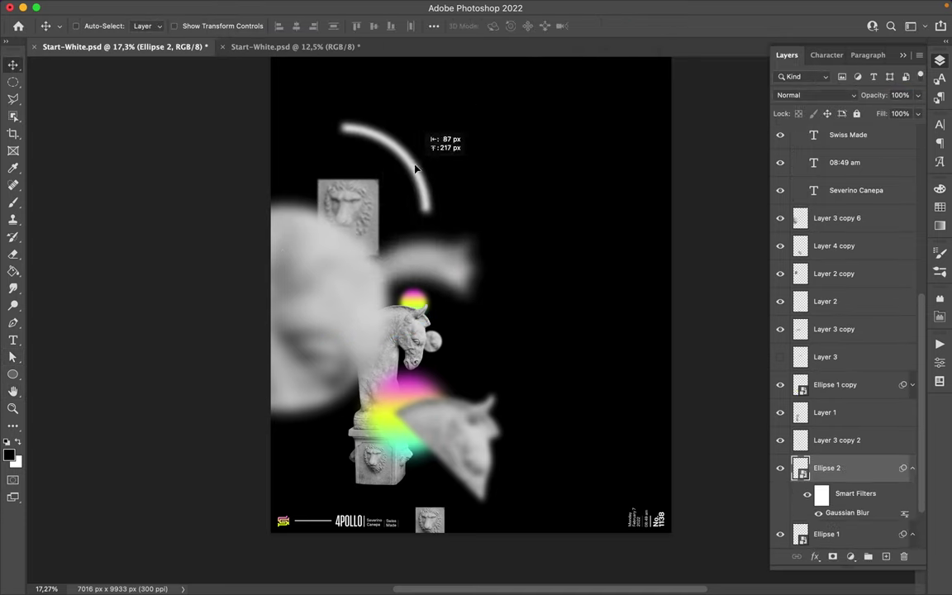
Step: Duplicate the white arc and scale the copy smaller
key("ctrl+j")
key("ctrl+t")
key("Return")
Step: Duplicate the colour glow, scale it up enormously, and send it down the layer stack
left_click_drag(465, 370, 393, 442)
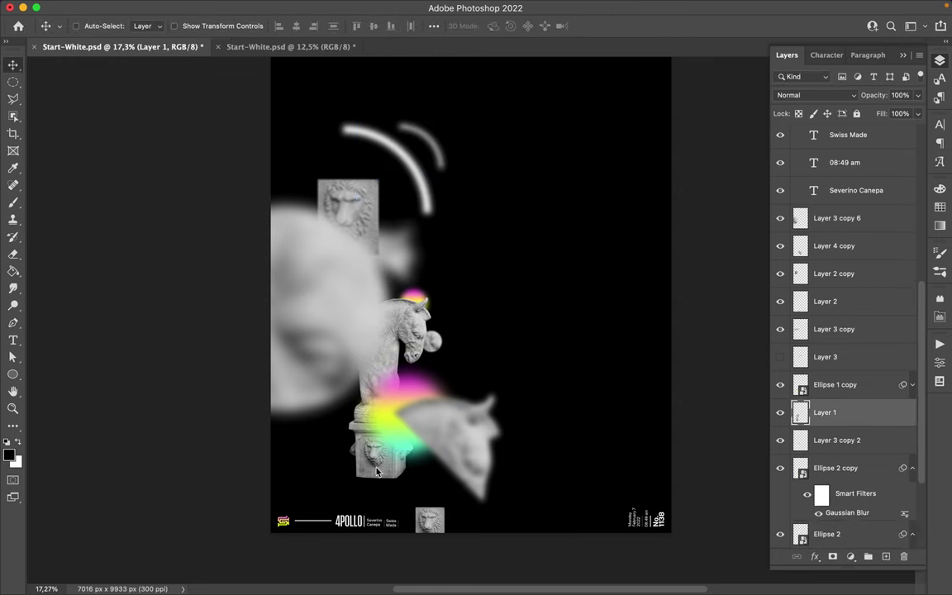
key("ctrl+t")
left_click_drag(386, 319, 506, 244)
key("Return")
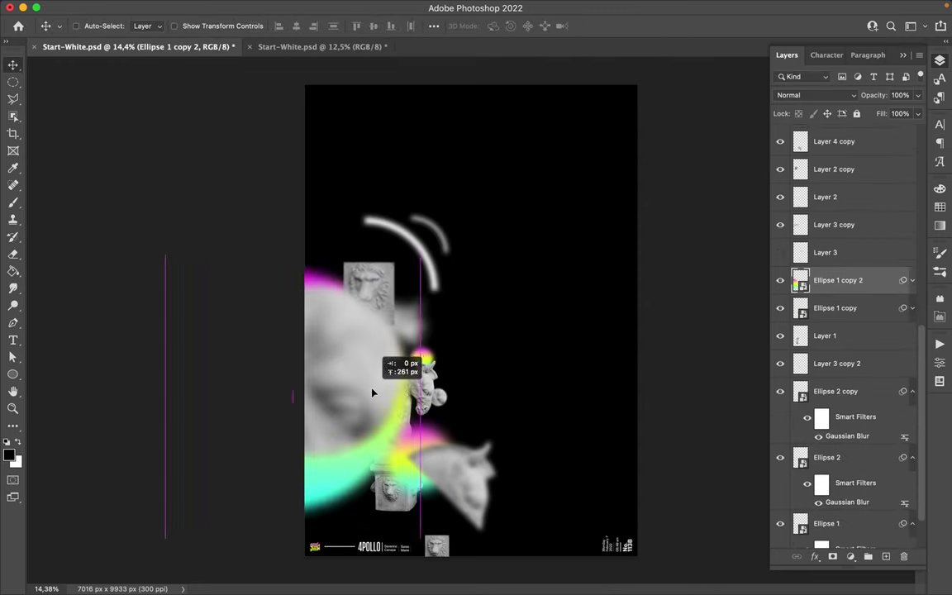
key("ctrl+bracketleft")
key("ctrl+bracketleft")
key("ctrl+bracketleft")
key("ctrl+bracketleft")
Step: Reposition the first white arc with a free transform
left_click(878, 190)
scroll(859, 330, "up", 3)
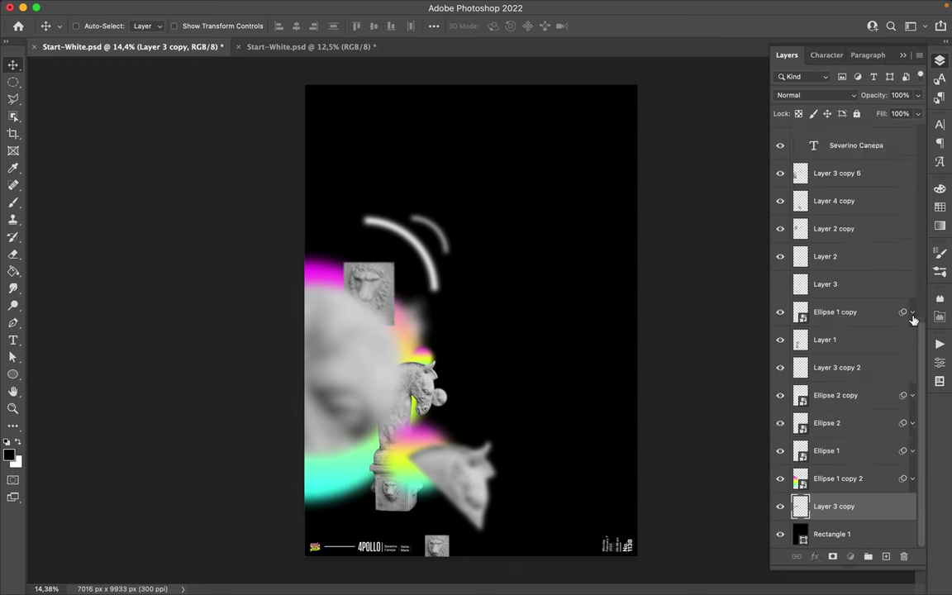
left_click_drag(444, 494, 464, 494)
left_click(413, 236, "ctrl")
key("ctrl+t")
left_click_drag(436, 187, 450, 202)
key("Return")
Step: Move the other white arc beside the horse's head and add the DICHOTOMY text
left_click(417, 285, "ctrl")
key("ctrl+t")
key("Return")
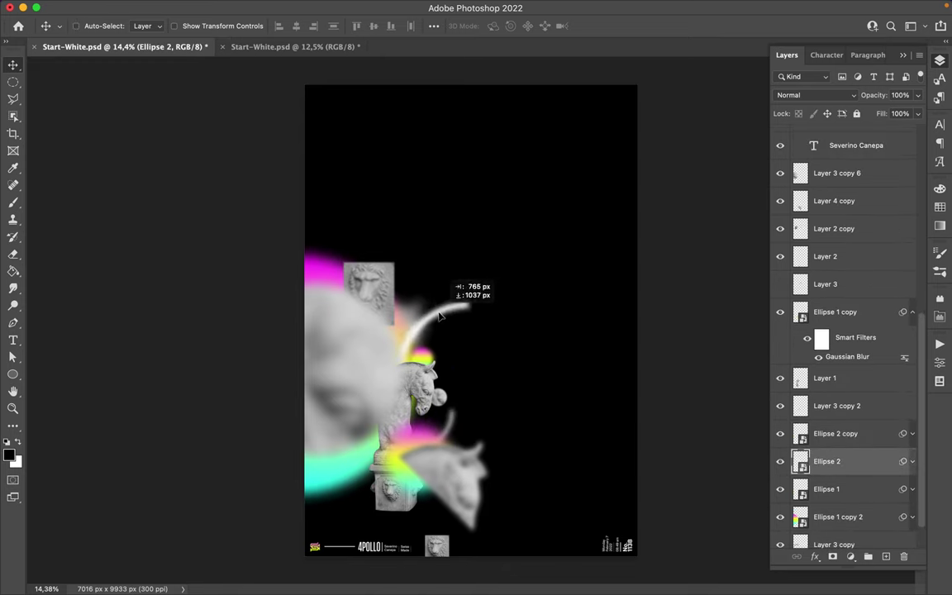
left_click_drag(388, 301, 426, 310)
key("ctrl+v")
key("ctrl+Return")
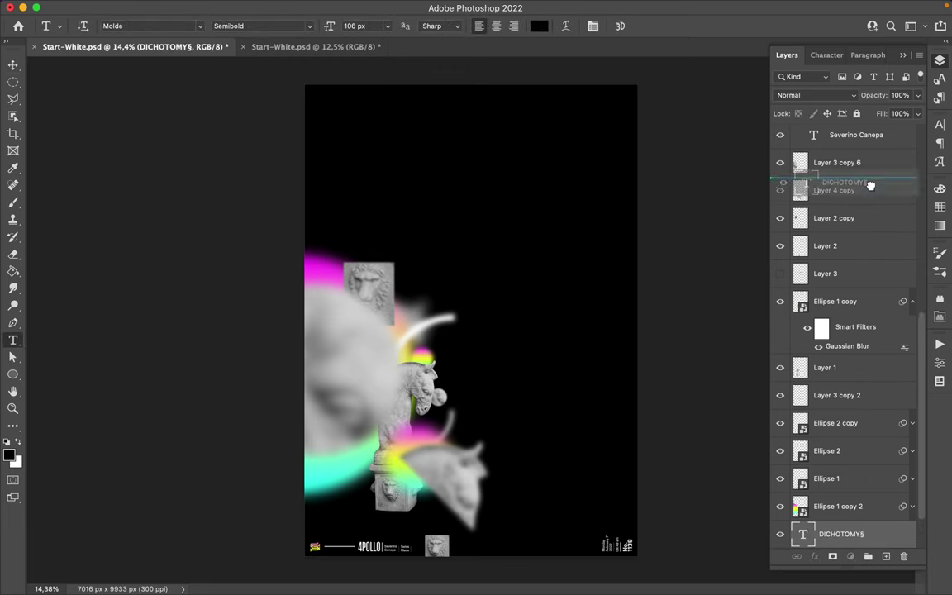
Step: Make DICHOTOMY white, duplicate it, blur the copy 50 px, and add a layer mask
left_click(939, 125)
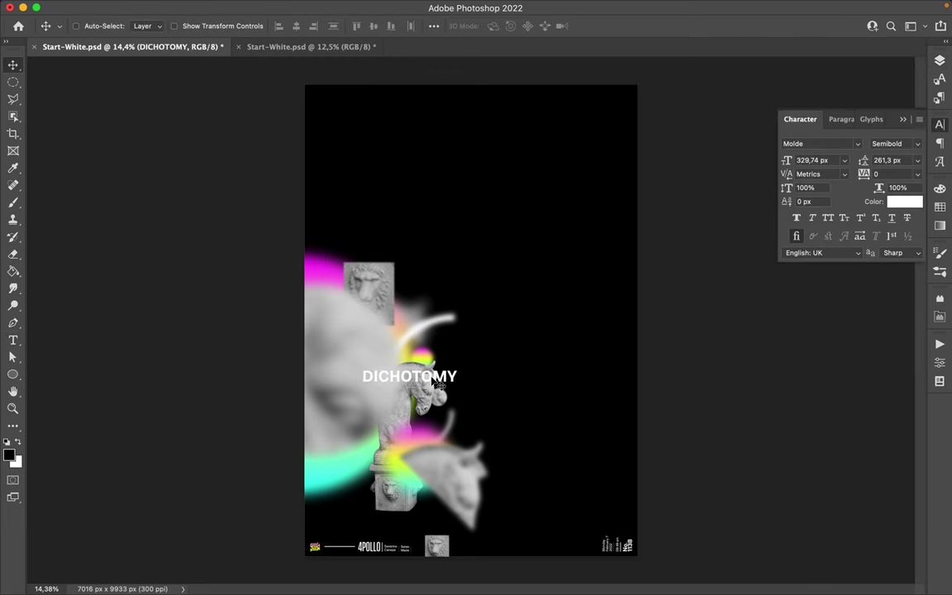
key("ctrl+j")
left_click(306, 7)
left_click(531, 226)
key("Return")
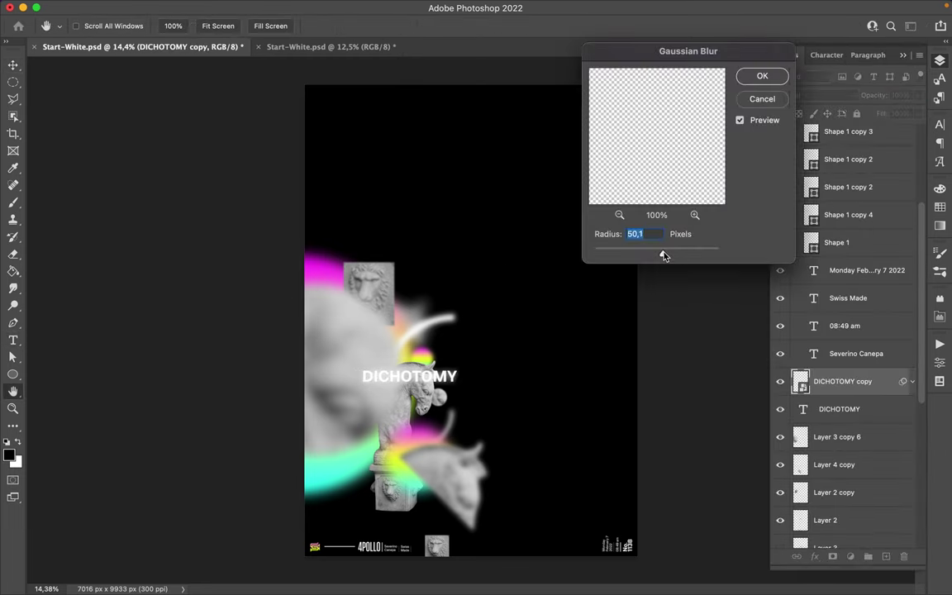
key("Return")
left_click(13, 271)
Step: Duplicate DICHOTOMY again and apply a Mosaic pixelate effect as a smart filter
key("v")
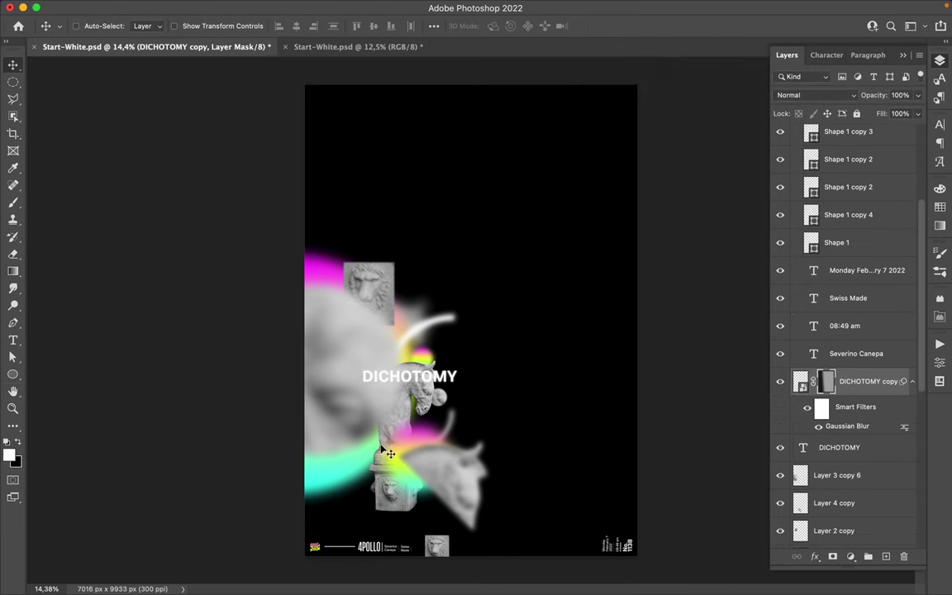
scroll(379, 446, "up", 5)
left_click_drag(851, 447, 859, 368)
left_click(307, 8)
left_click(519, 285)
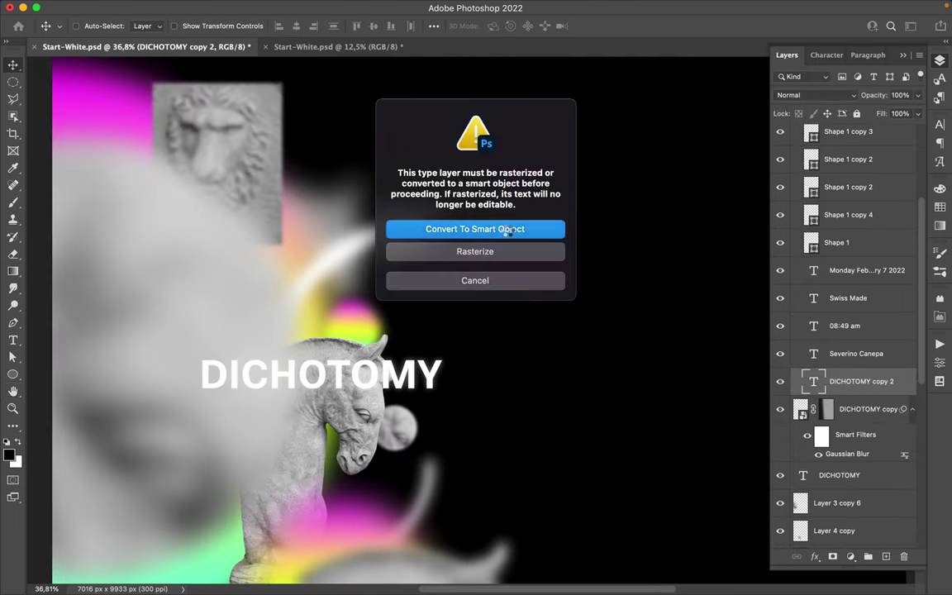
left_click(488, 228)
key("Return")
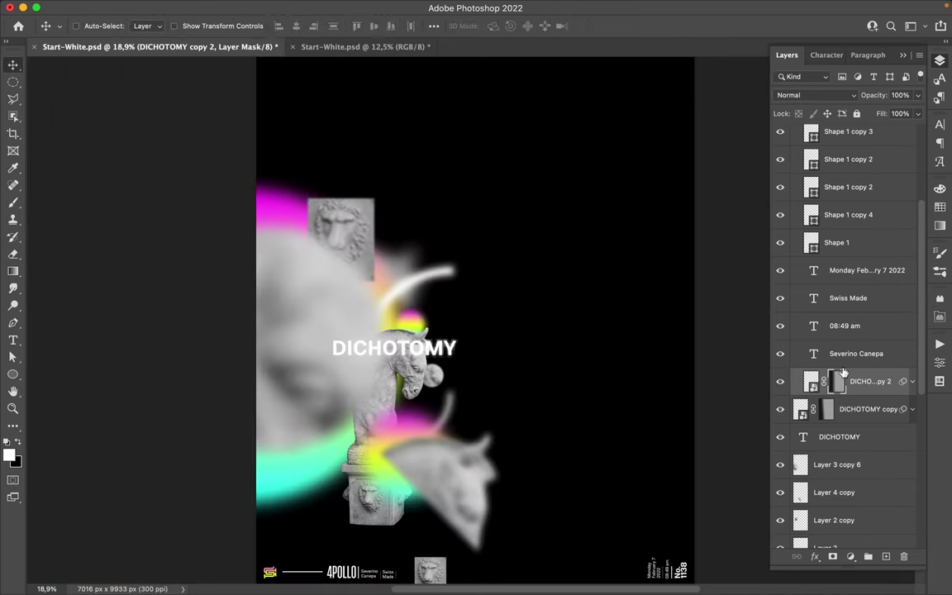
Step: Place DICHOTOMY over the horse's neck and draw an 800 px circle near the left edge
left_click_drag(344, 351, 489, 351)
left_click_drag(460, 410, 342, 394)
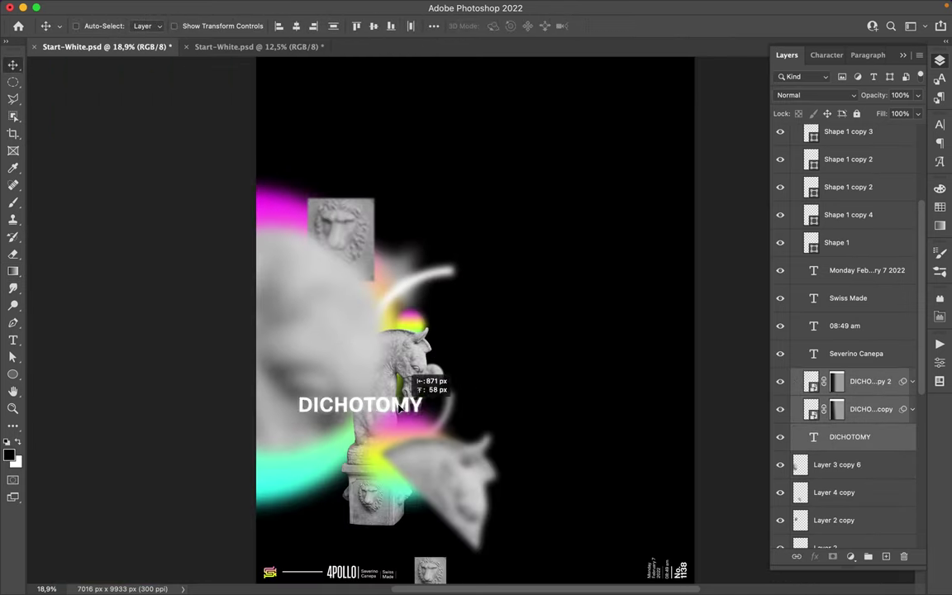
left_click_drag(296, 331, 295, 331)
left_click(146, 25)
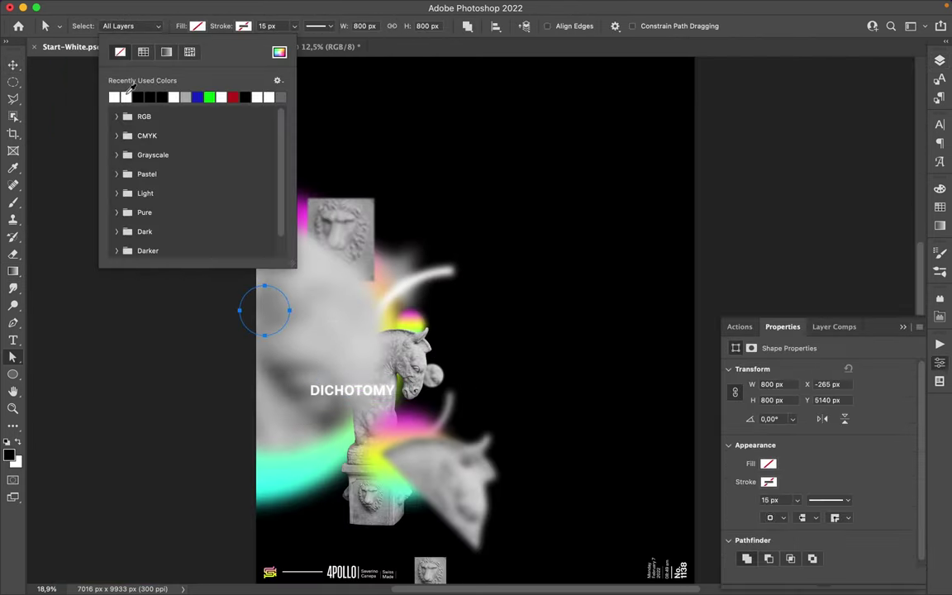
Step: Fill the circle white and give it a 111.9 px Gaussian Blur
left_click(134, 95)
left_click(309, 7)
left_click(496, 216)
key("Return")
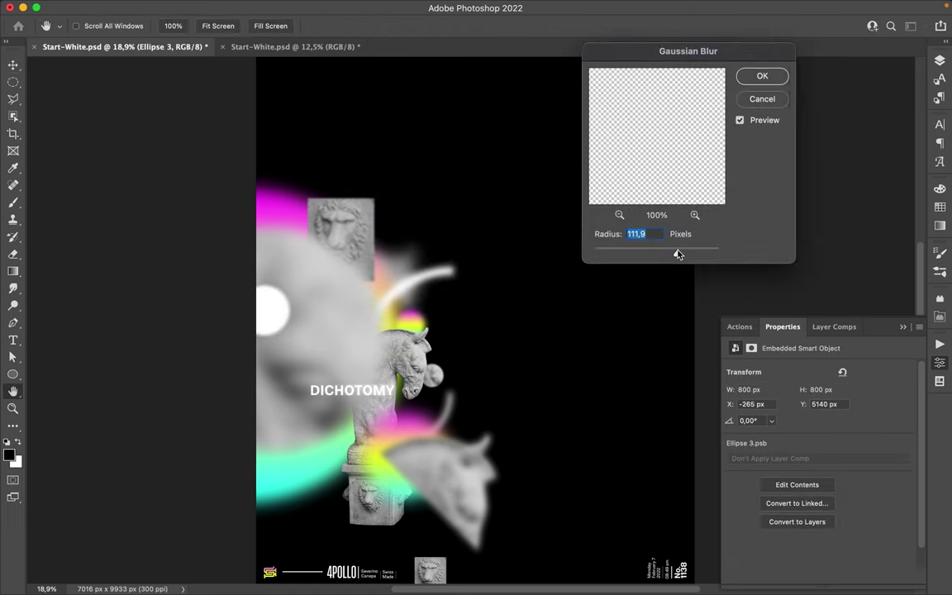
key("Return")
Step: Add an enlarged copy of the glow up and right, and move the line shape lower in the stack
left_click_drag(273, 289, 361, 239)
key("ctrl+t")
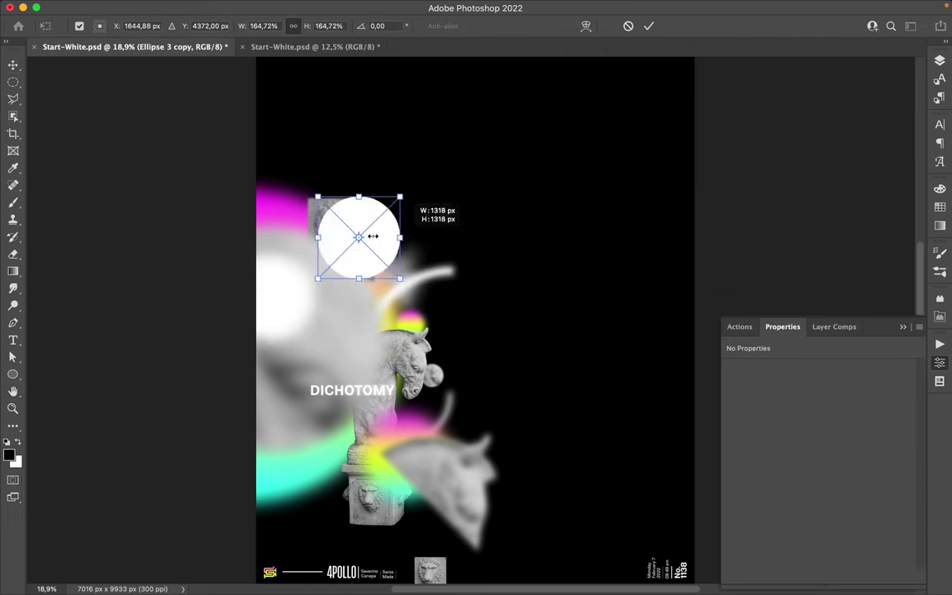
key("Return")
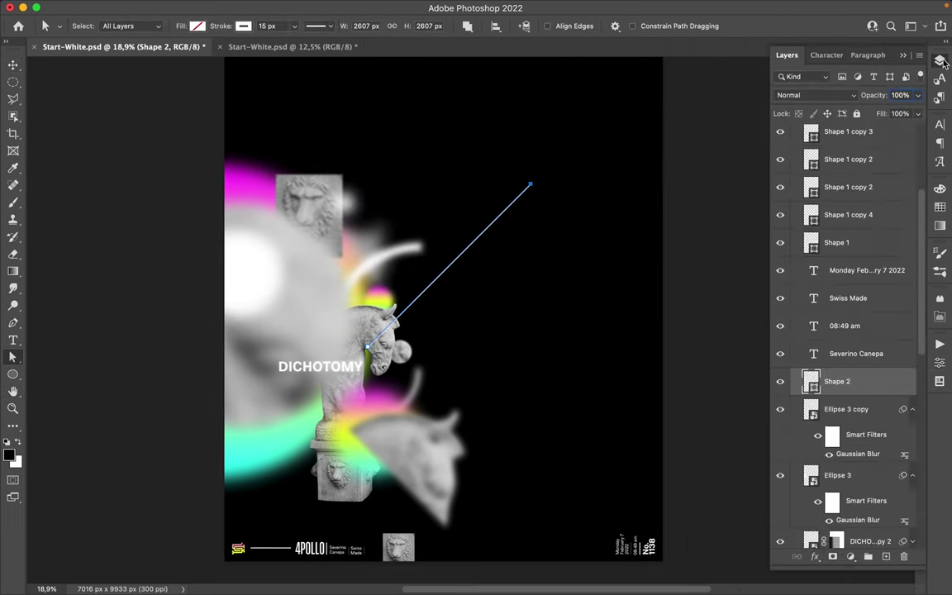
mouse_move(826, 378)
left_mouse_down()
mouse_move(874, 522)
mouse_move(836, 508)
left_mouse_up()
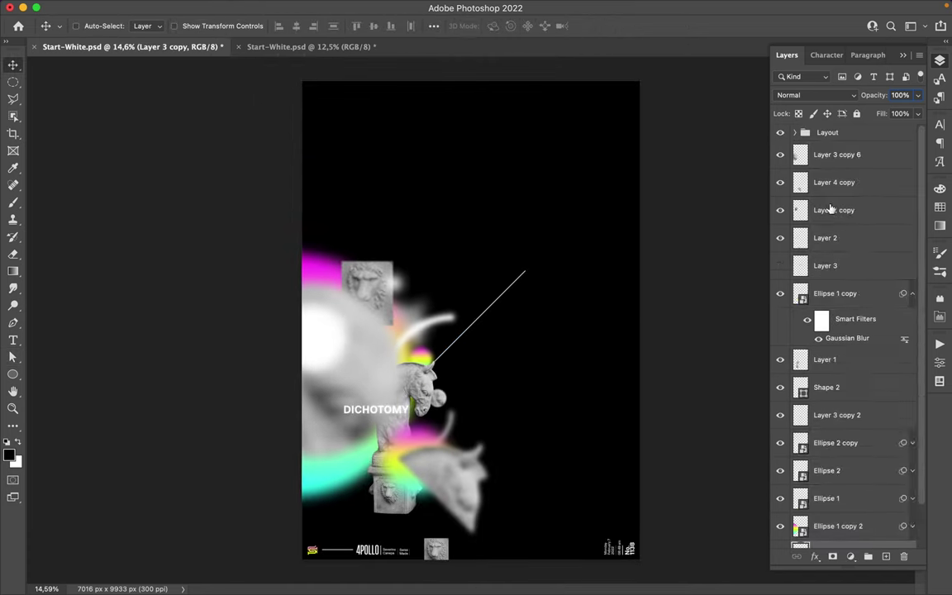
Step: Apply a roughly 97 px High Pass to an artwork copy, set Overlay at 21% fill
key("ctrl+j")
left_click(306, 6)
left_click(512, 302)
left_click_drag(86, 209, 89, 208)
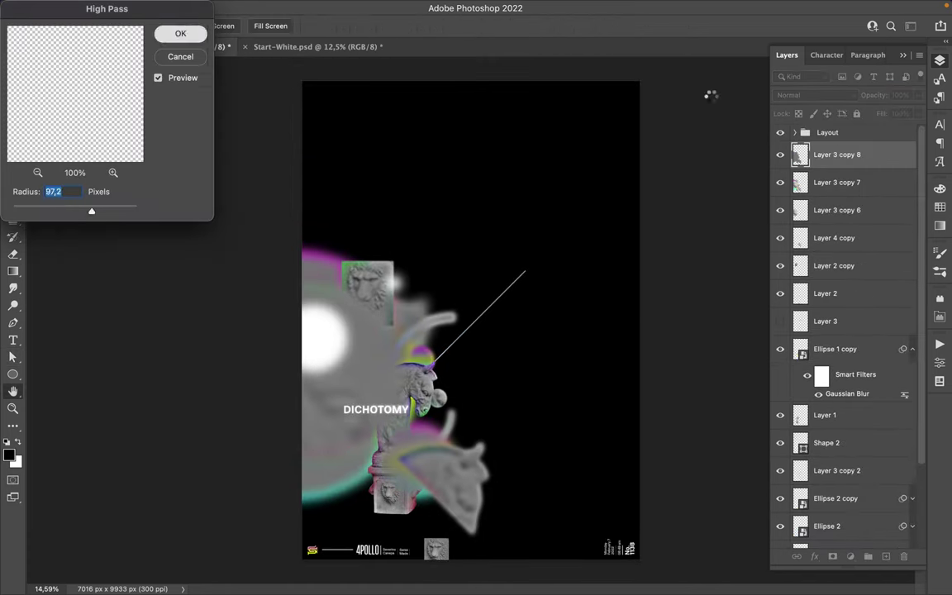
key("Return")
left_click(813, 95)
left_click(793, 267)
left_click_drag(917, 113, 882, 132)
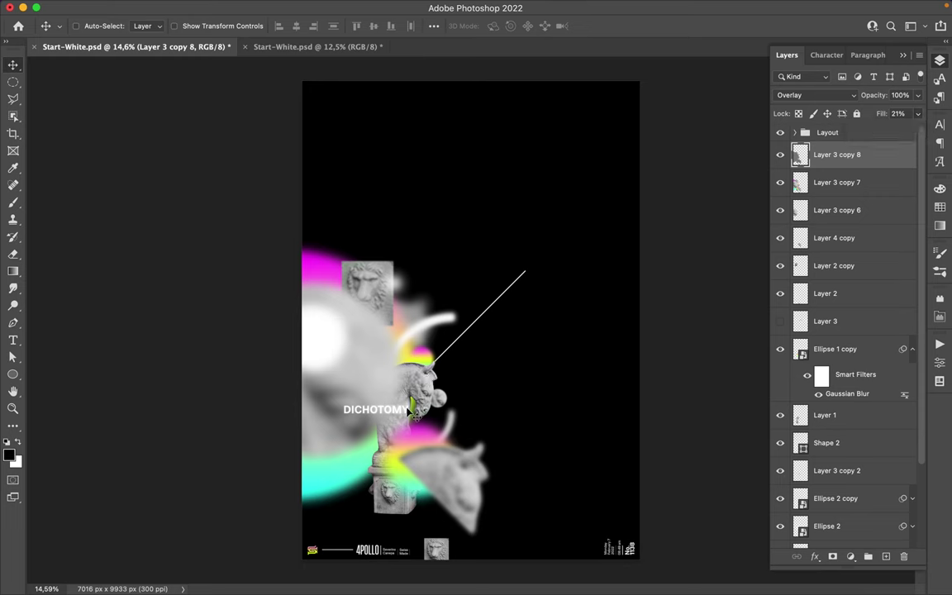
Step: Duplicate the High Pass layer as Linear Burn at 11% fill
key("z")
key("z")
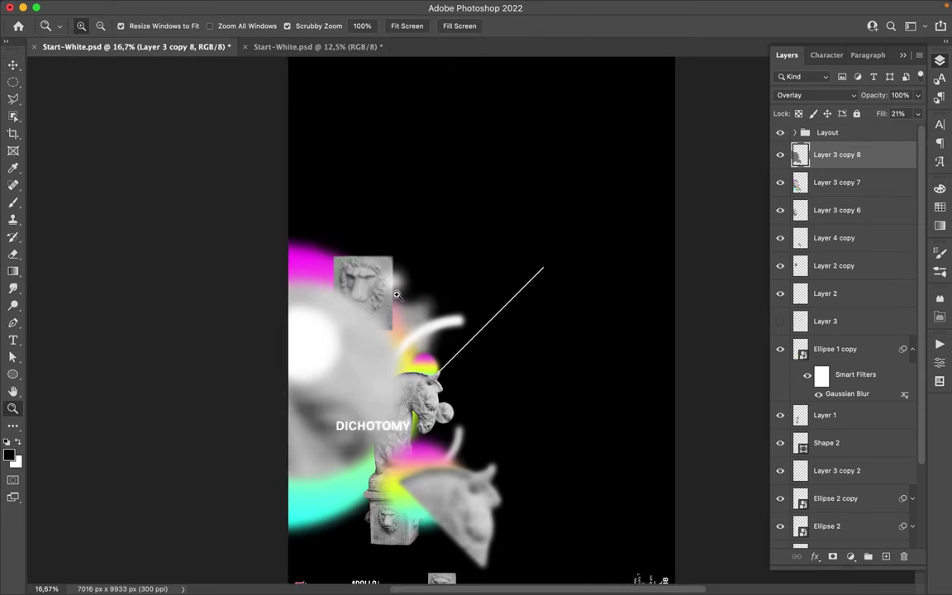
key("ctrl+1")
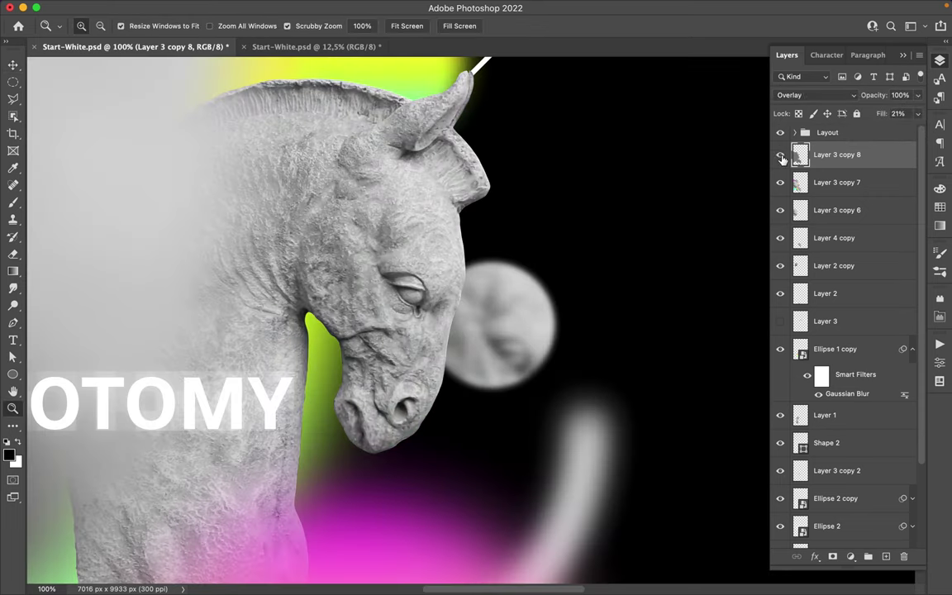
key("ctrl+j")
left_click(813, 95)
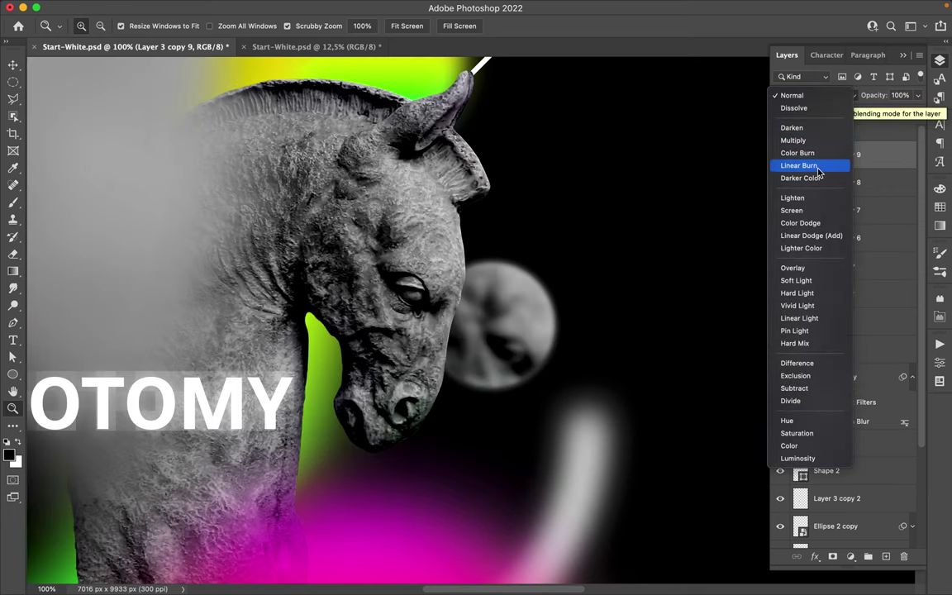
left_click(798, 166)
key("v")
key("ctrl+0")
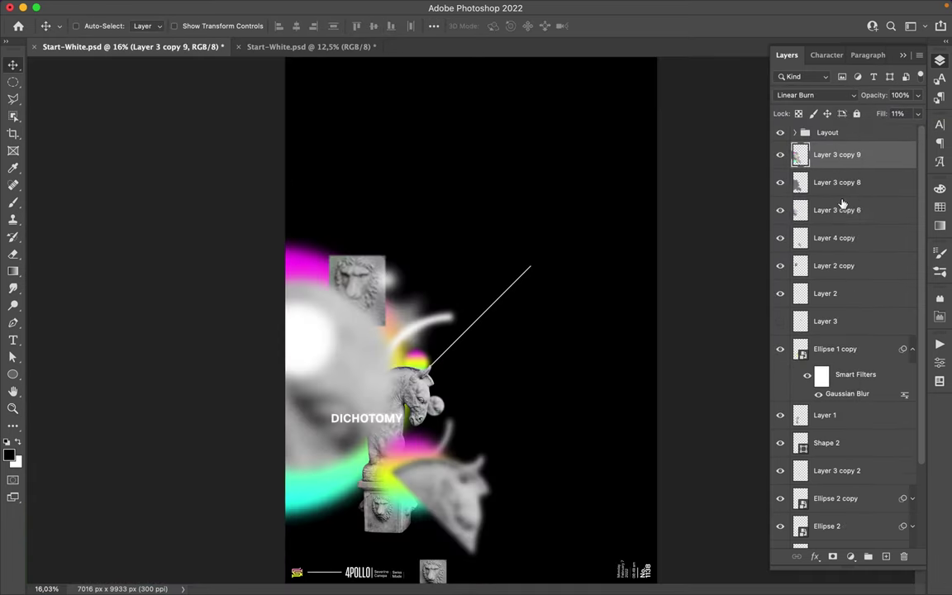
Step: Duplicate the artwork, flip the copy, and place it at the top right
key("ctrl+j")
key("ctrl+t")
left_click_drag(355, 479, 694, 135)
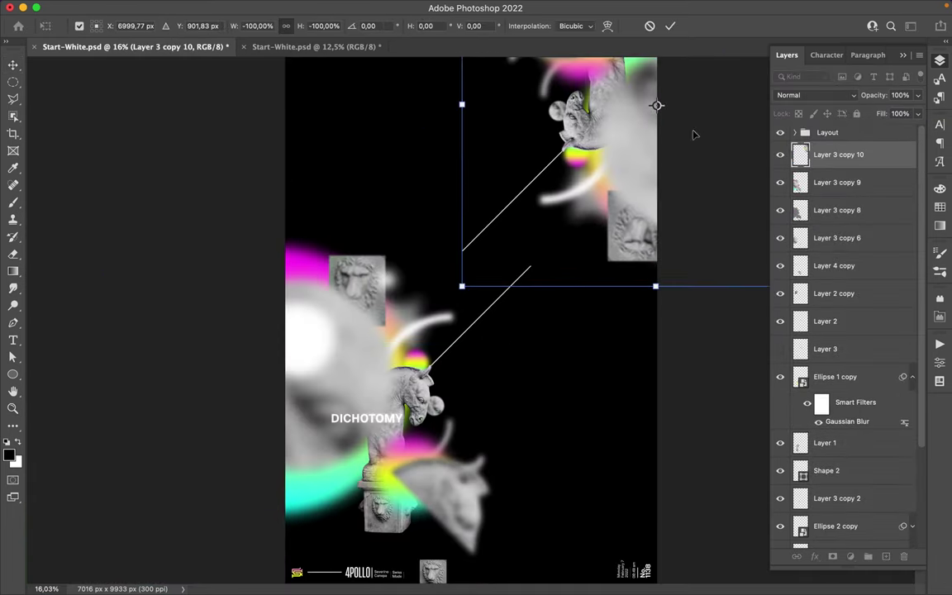
Step: Commit the flip, lower the mirrored copy until its diagonal line meets the original, and save Start-White.psd
key("Return")
scroll(539, 324, "down", 3)
mouse_move(556, 270)
left_mouse_down()
mouse_move(564, 307)
mouse_move(552, 308)
left_mouse_up()
key("ctrl+s")
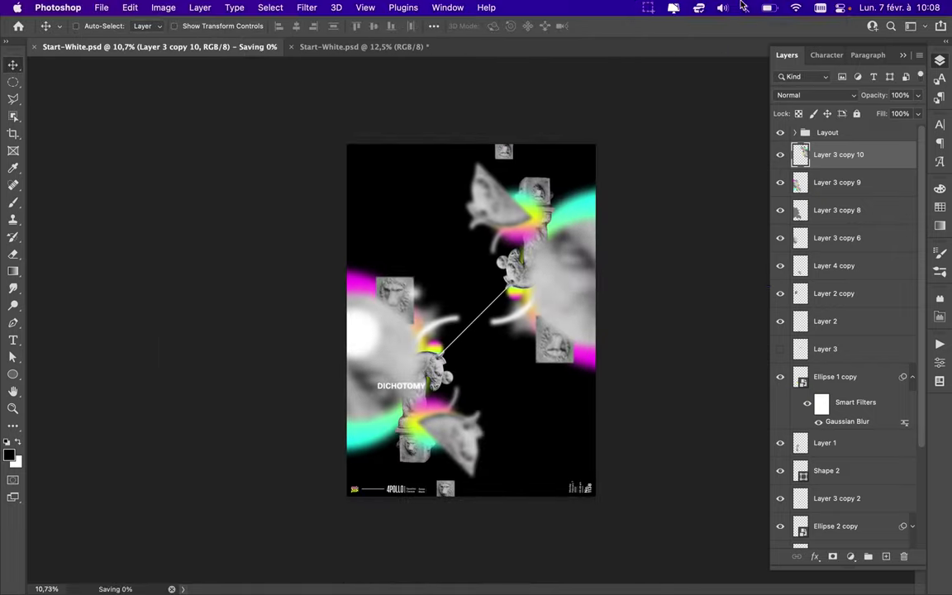